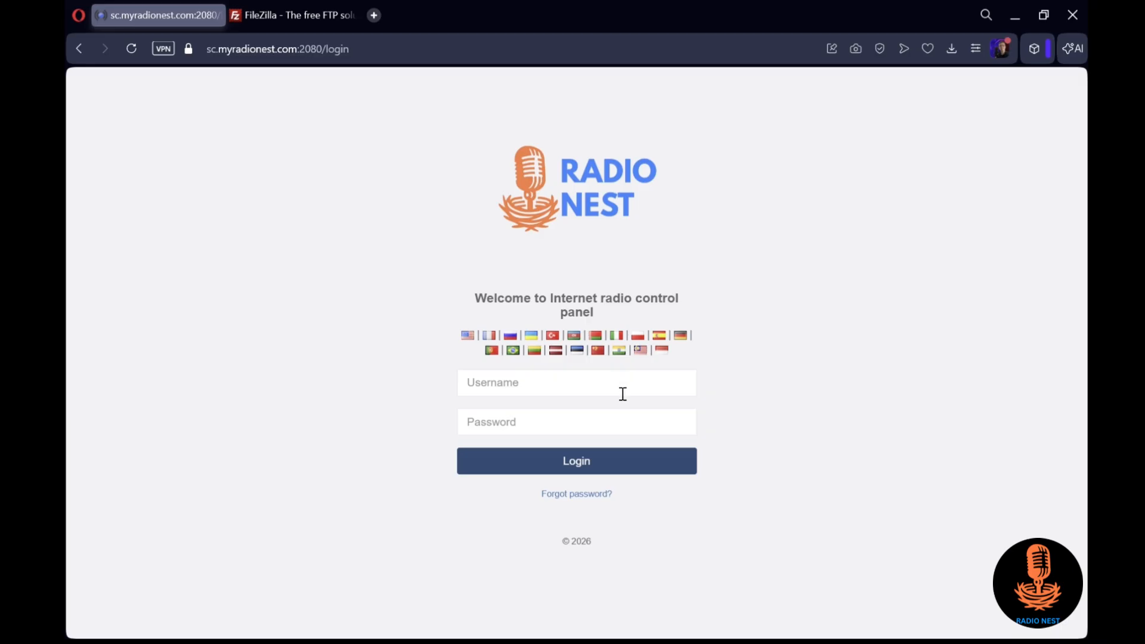
Log in to the radio control panel with the account's username and password
click(623, 393)
text(freetrail)
click(567, 433)
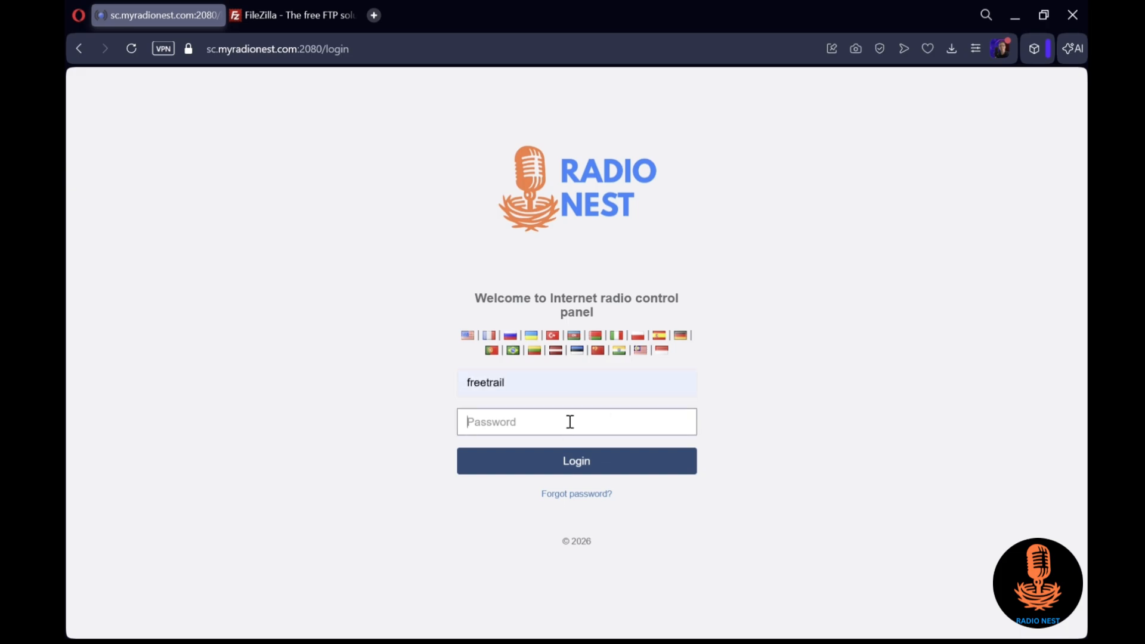
text(••)
click(640, 473)
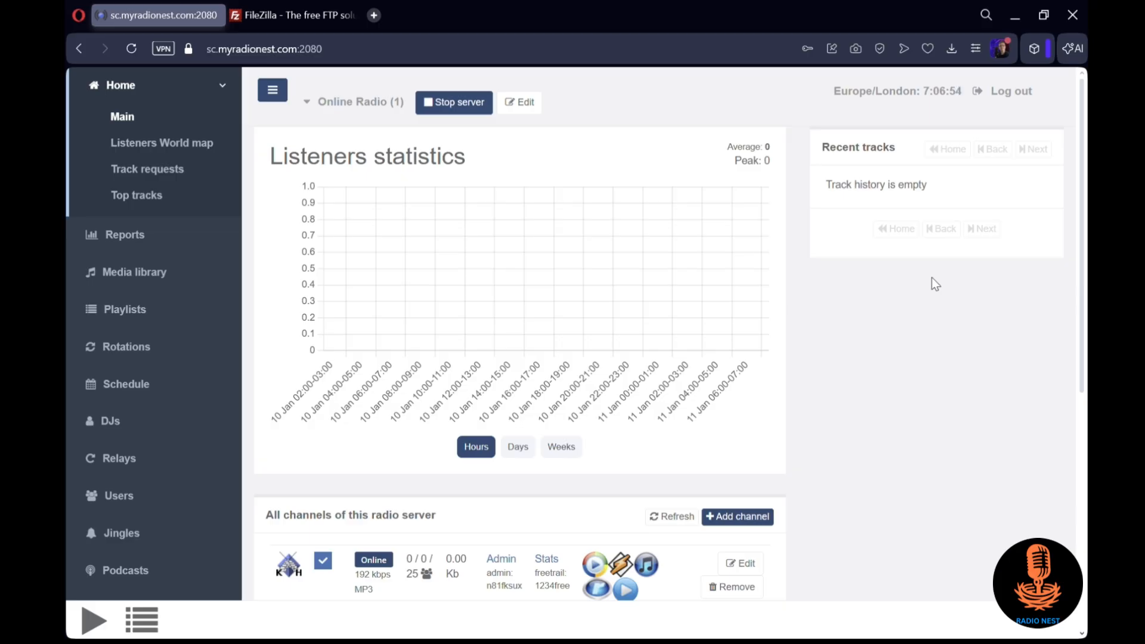
Create a new playlist titled "2000s music" in playlist management
click(177, 317)
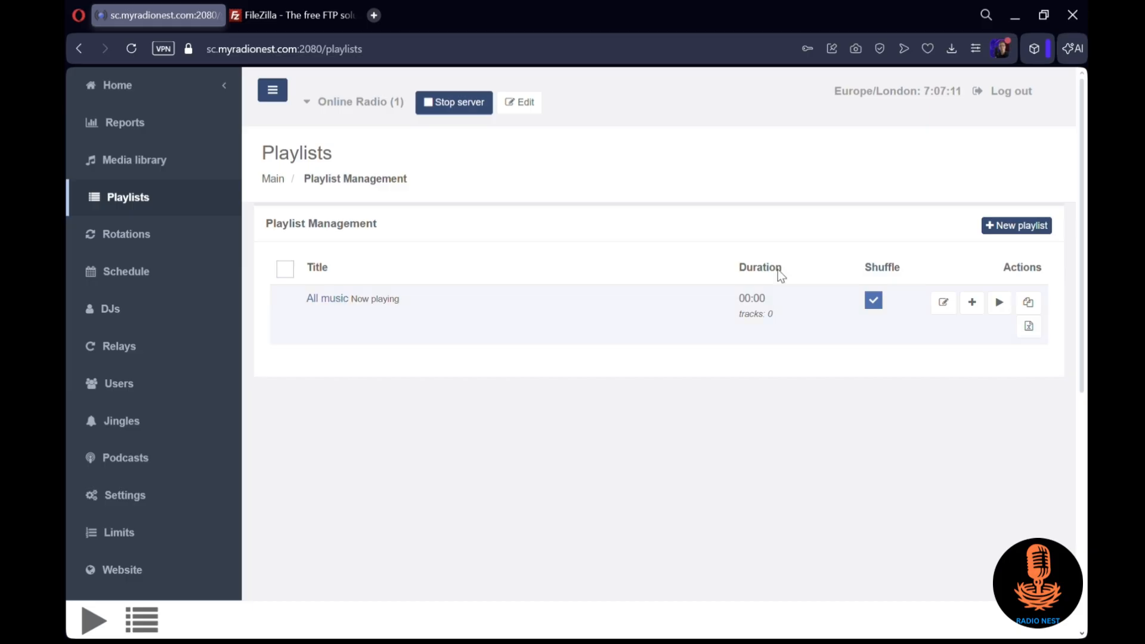
click(1010, 232)
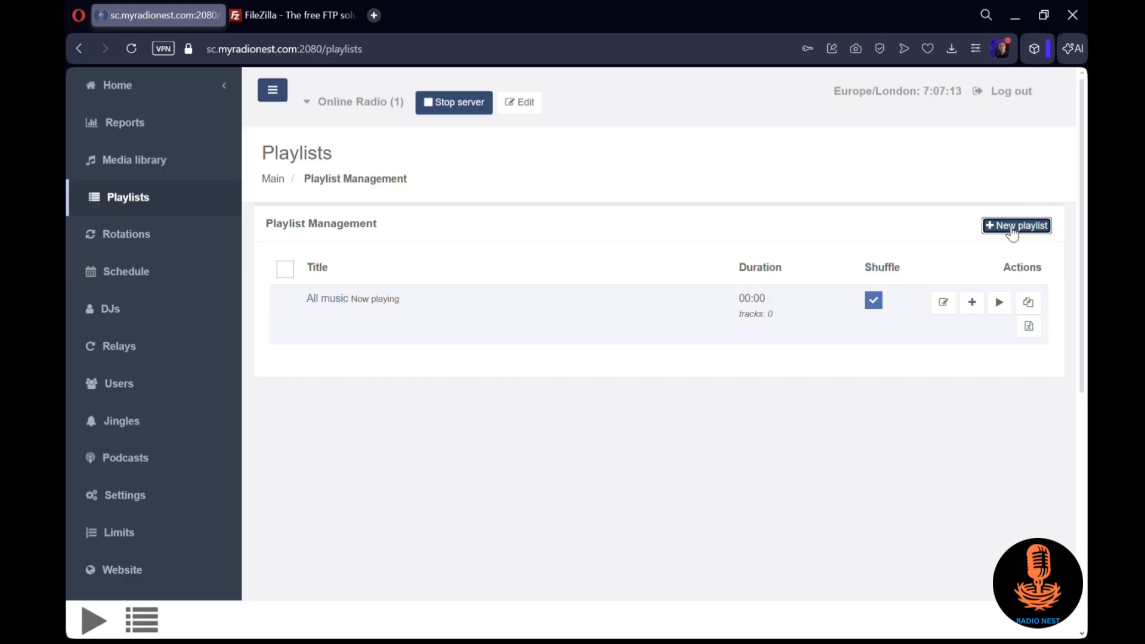
text(2000s )
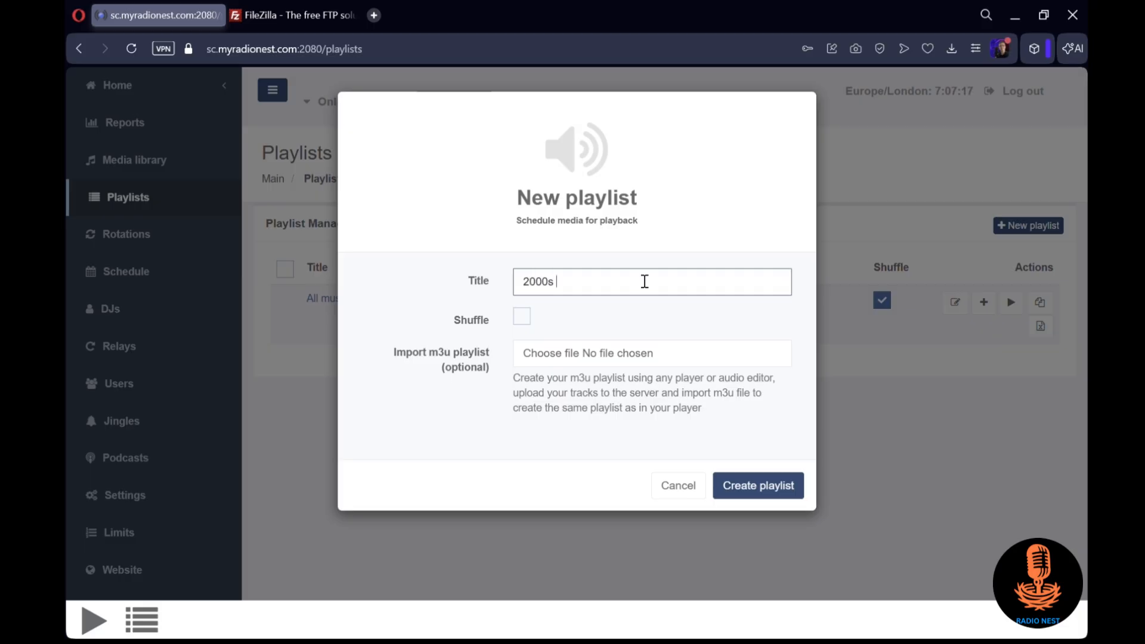
text(music)
click(764, 486)
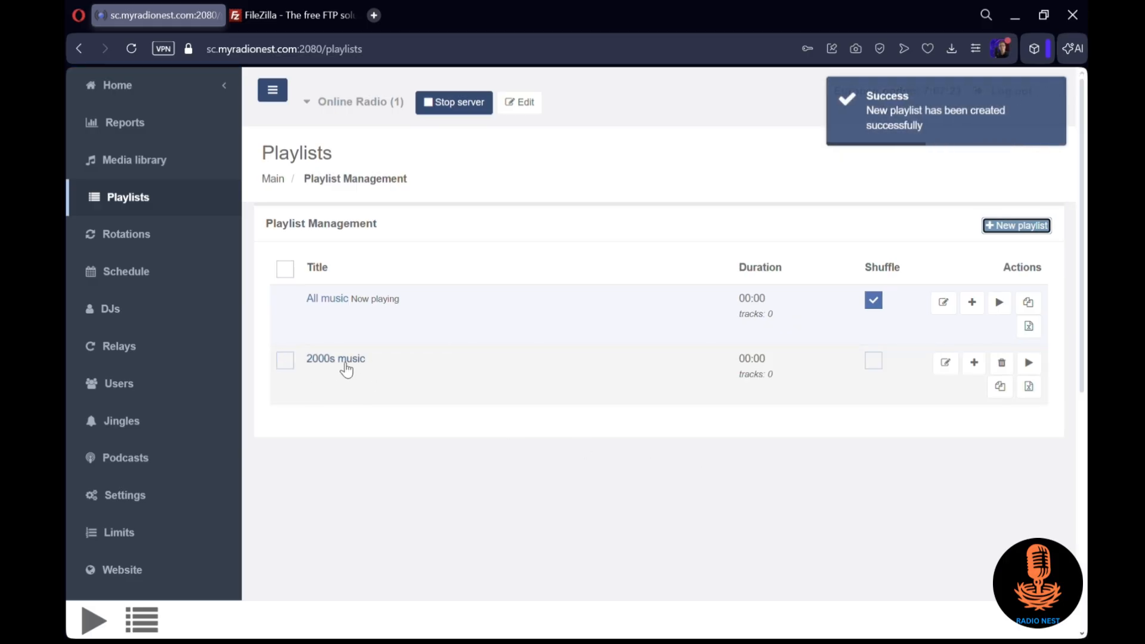
Start adding files to the 2000s music playlist and create a "2000s music" sub-folder in the Server_1 directory
click(341, 364)
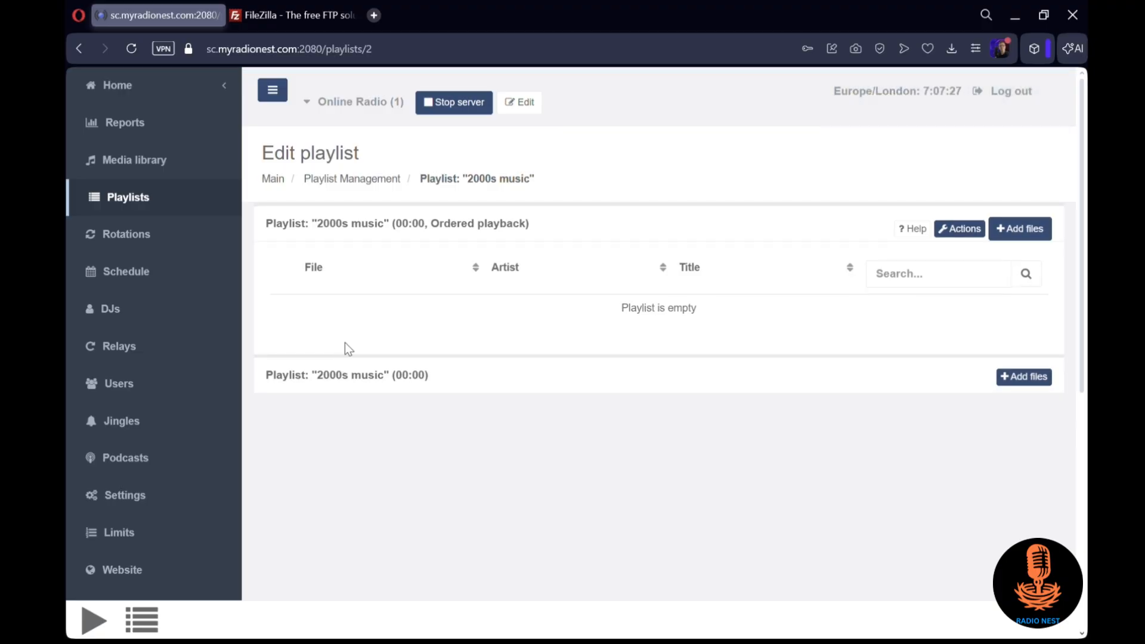
click(1038, 233)
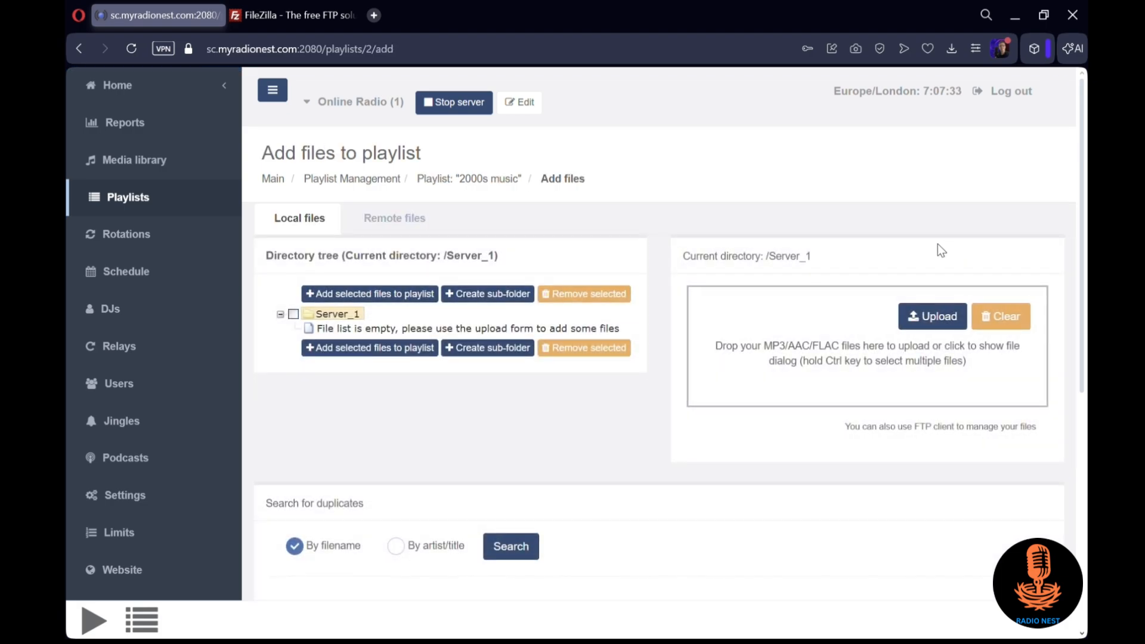
click(487, 295)
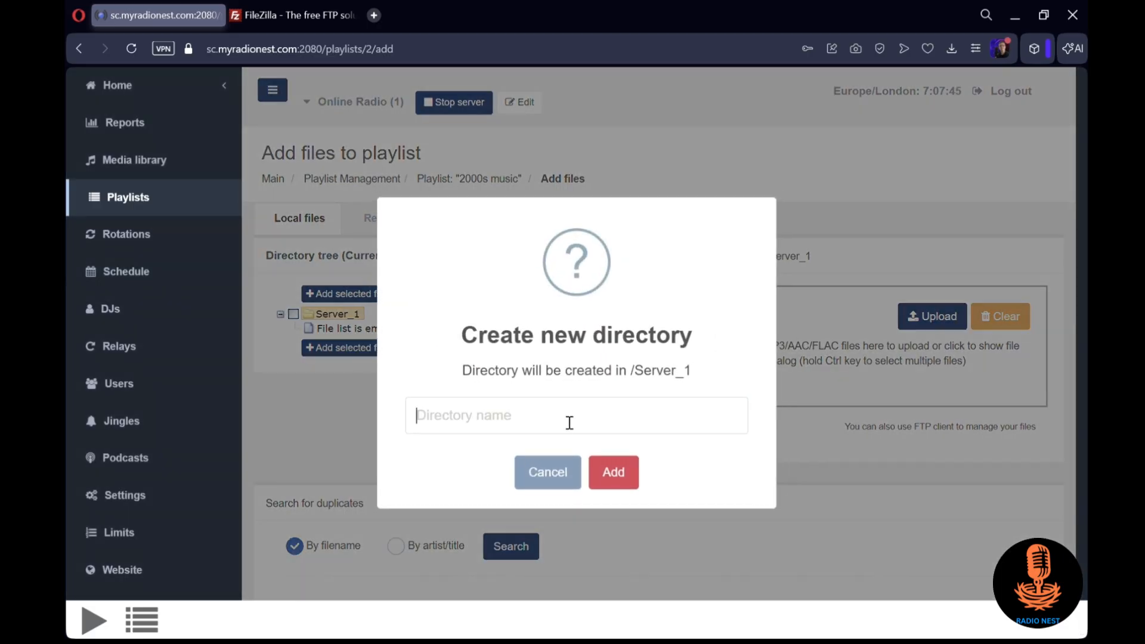
text(2000s)
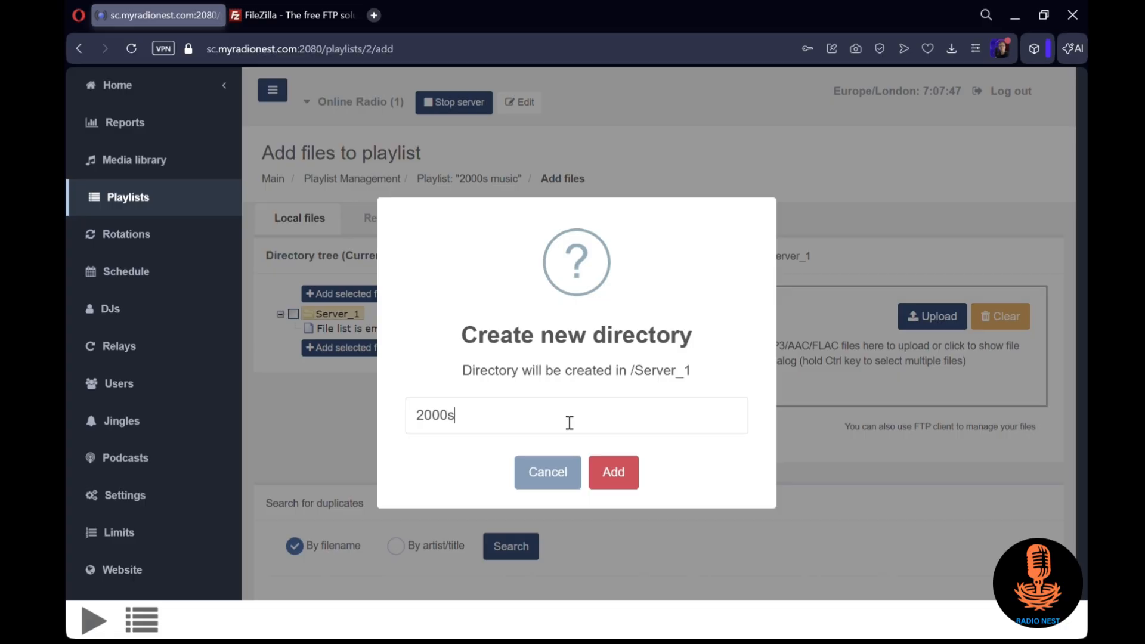
text( mus)
click(620, 474)
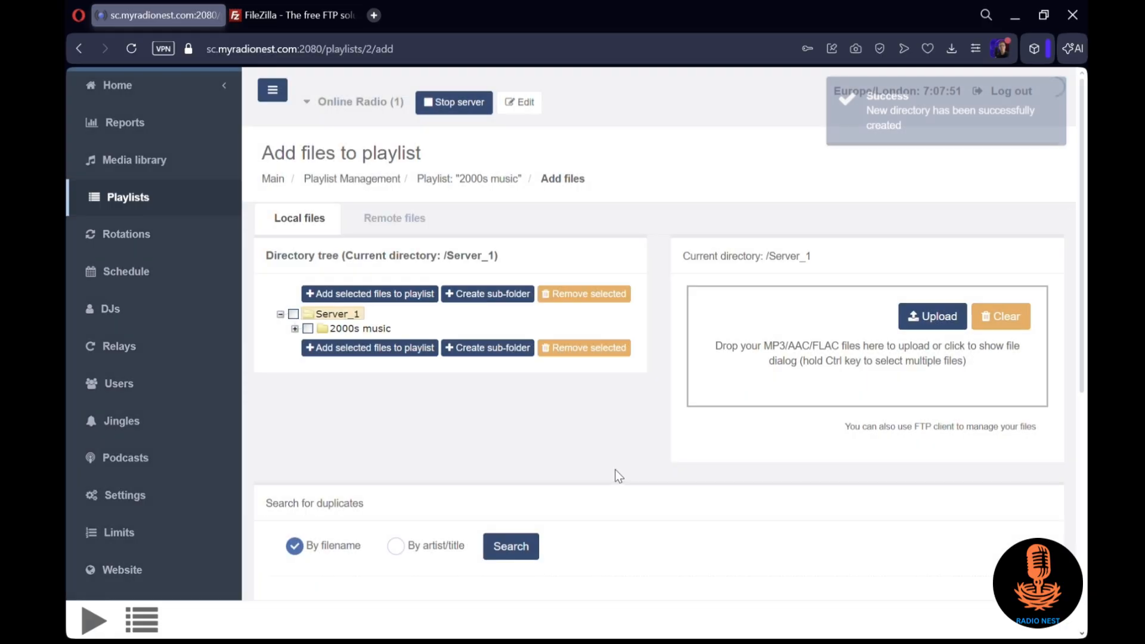
Upload the Alicia Keys, Amy Winehouse and two Beyoncé MP3 files to the 2000s music folder and expand that folder
click(372, 329)
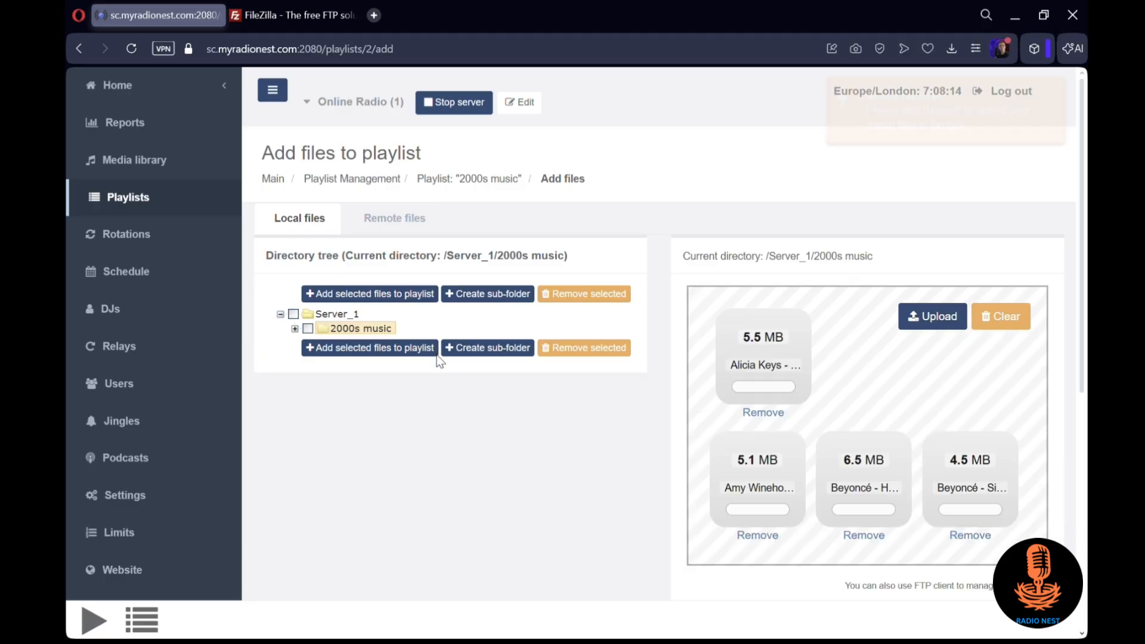
click(922, 316)
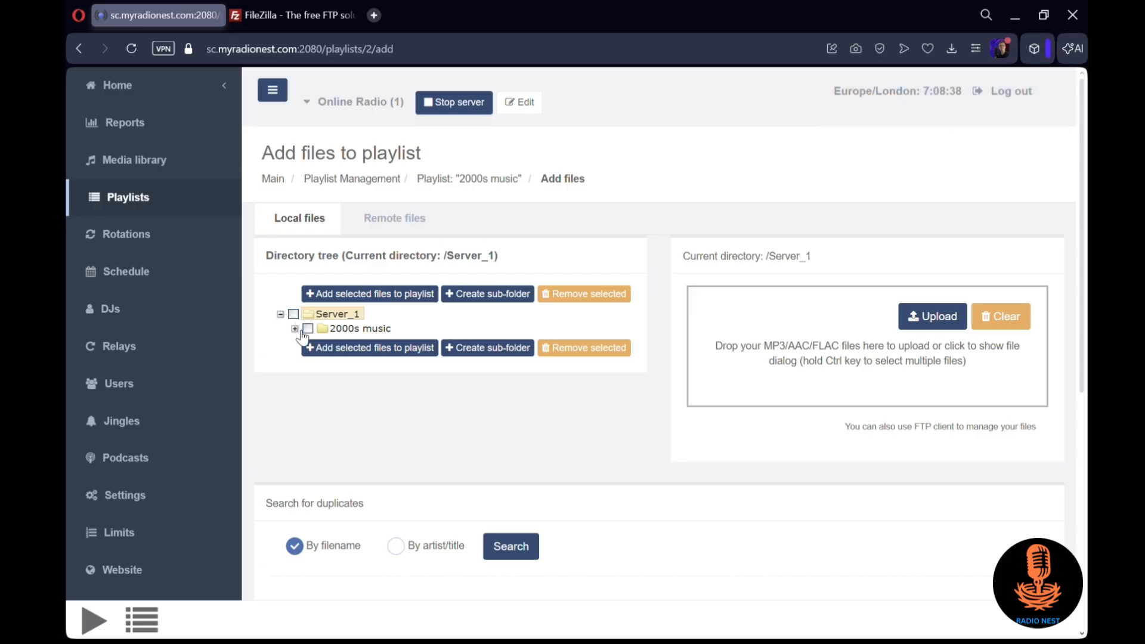
click(294, 329)
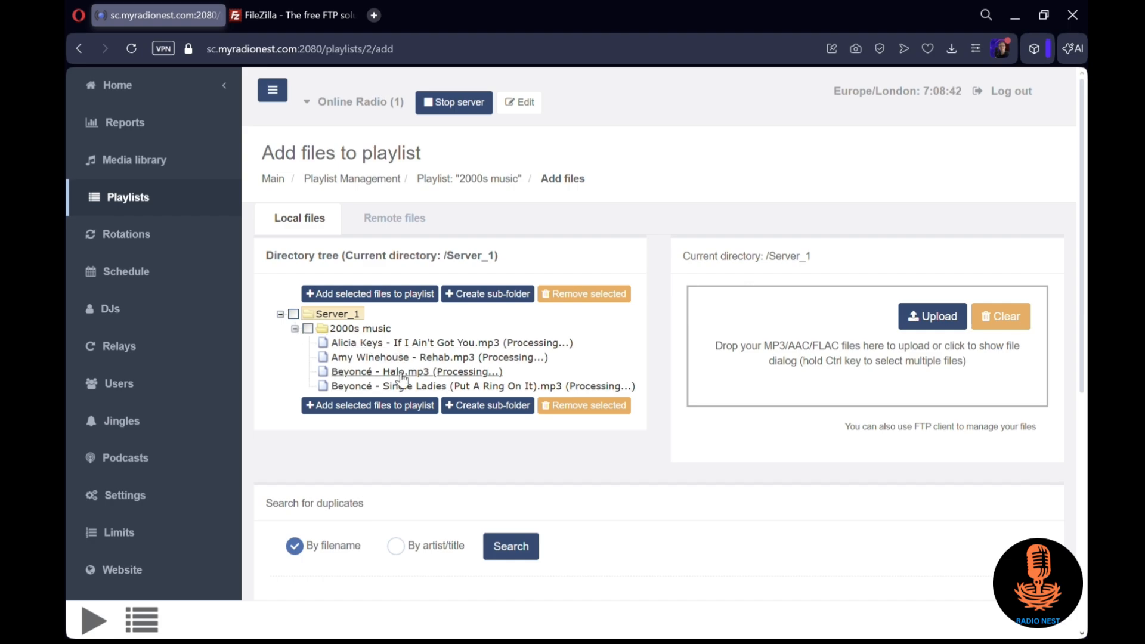
Reload the panel and reopen the 2000s music playlist's file tree to check the processing of the uploaded tracks
click(131, 50)
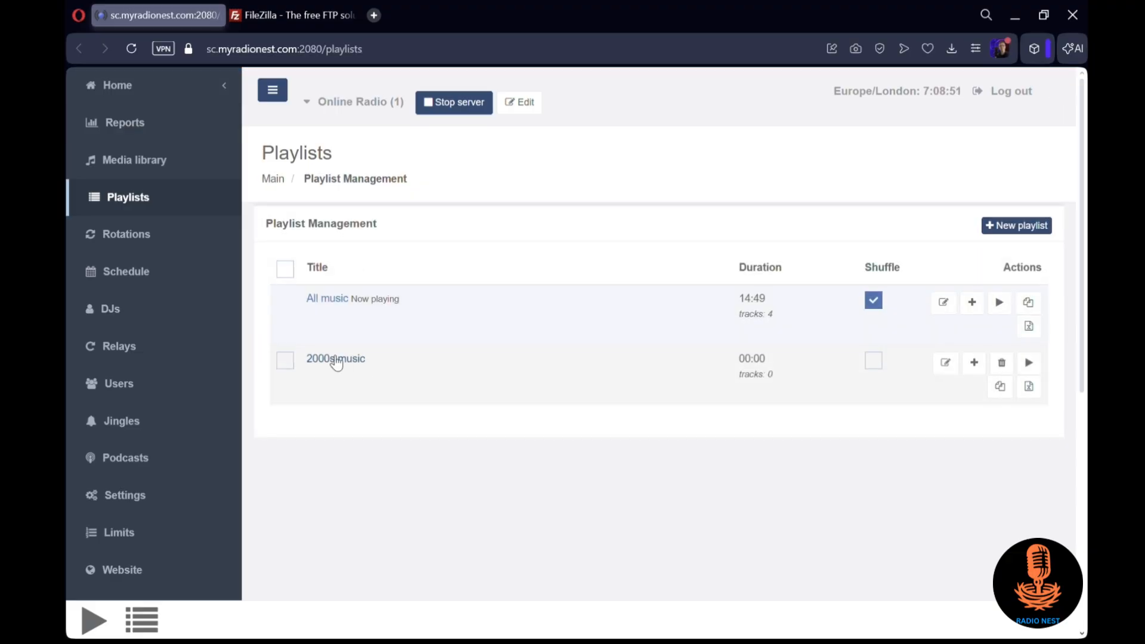
click(331, 360)
click(1019, 238)
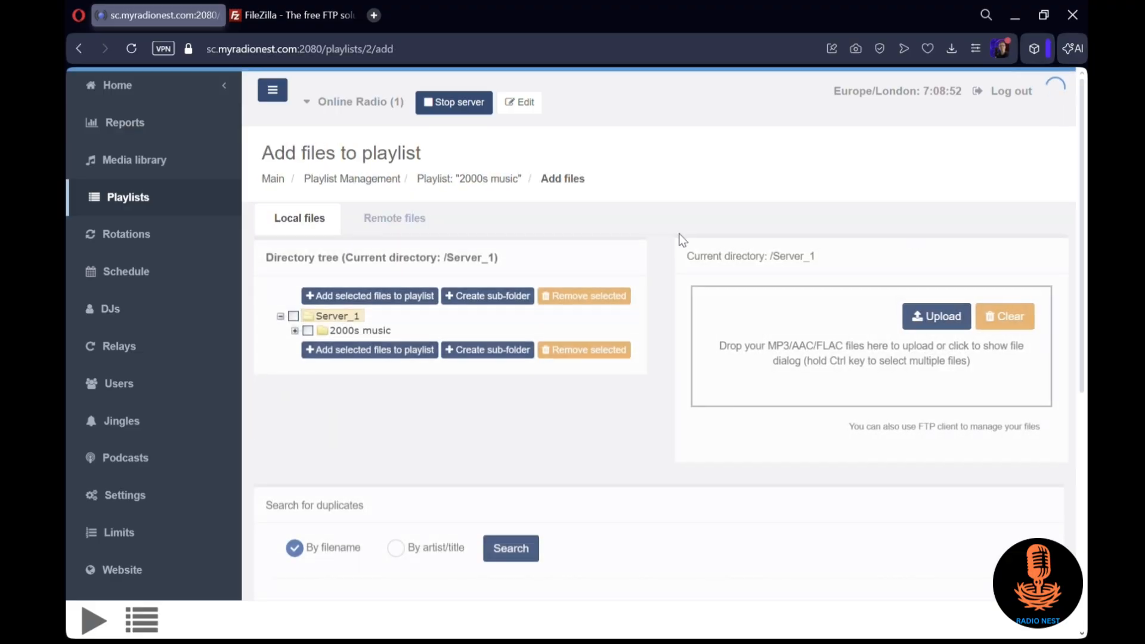
click(294, 329)
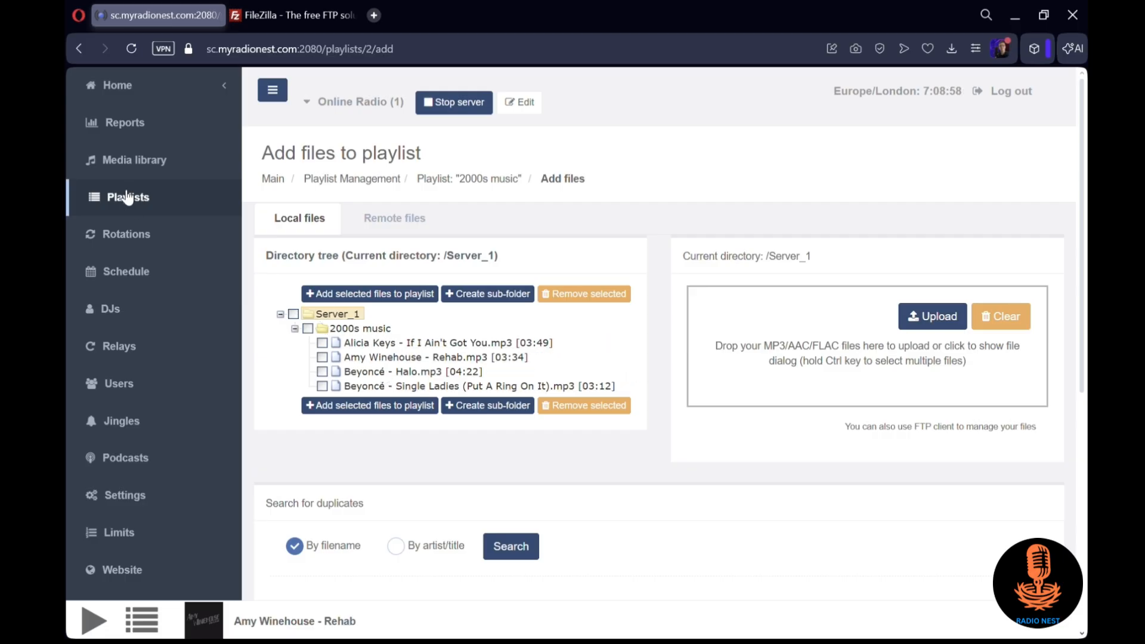
Reopen the 2000s music playlist and add all tracks from the 2000s music folder to it
click(178, 197)
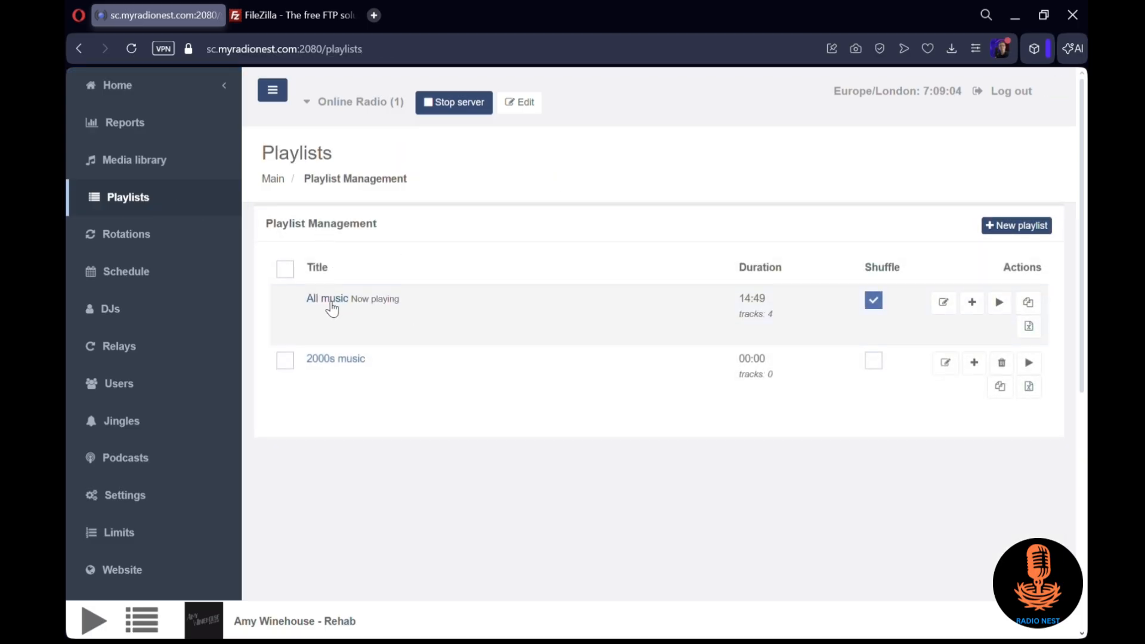
click(339, 361)
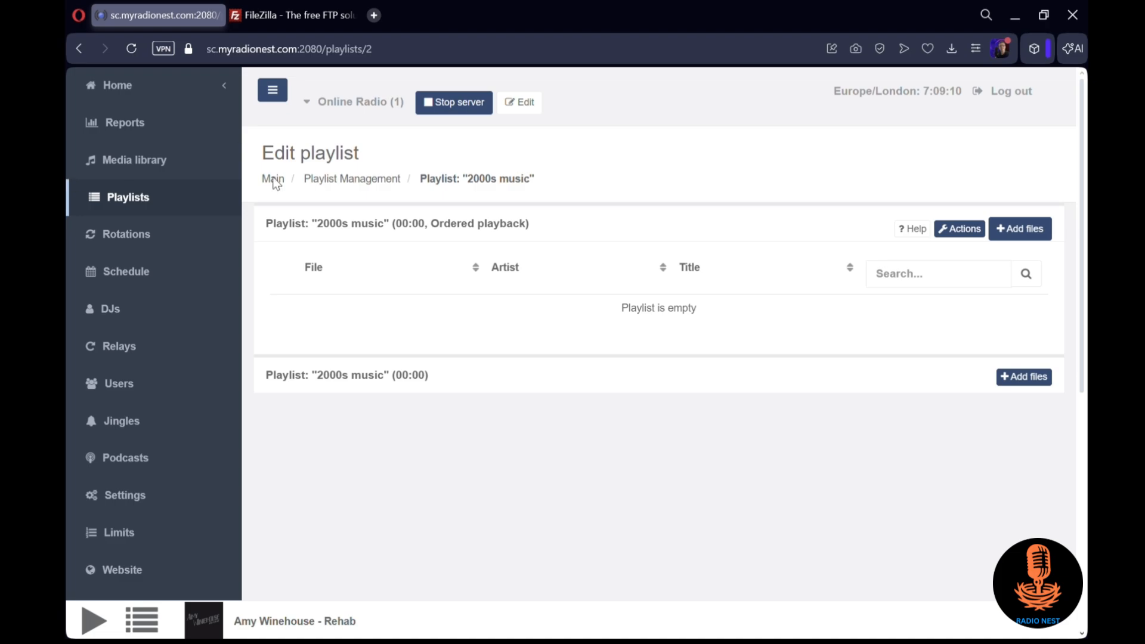
click(1020, 229)
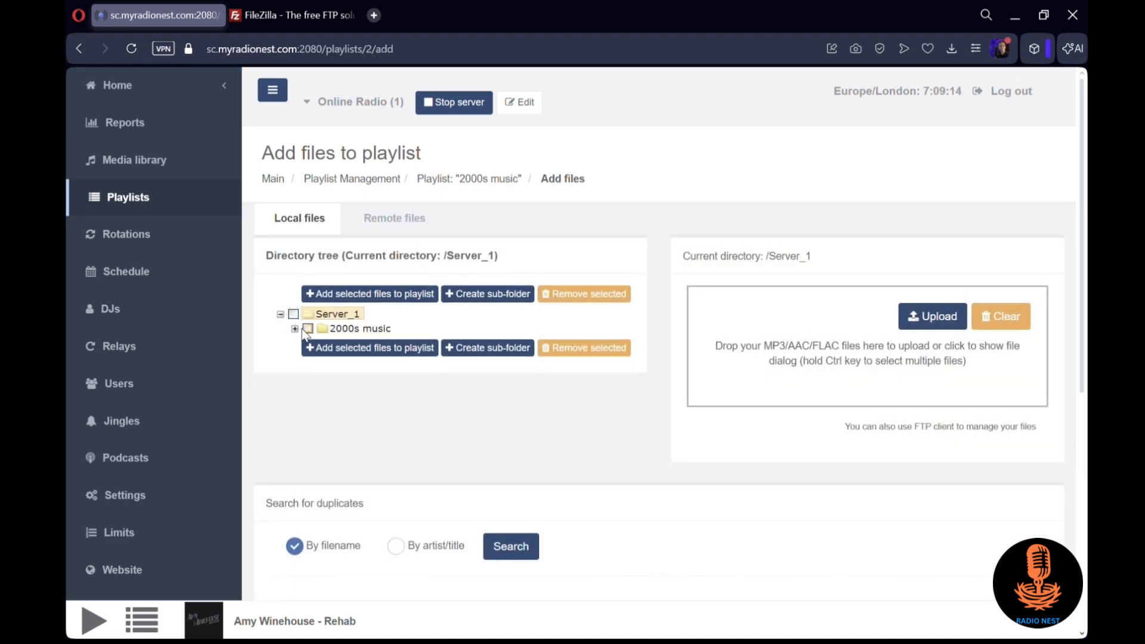
click(303, 331)
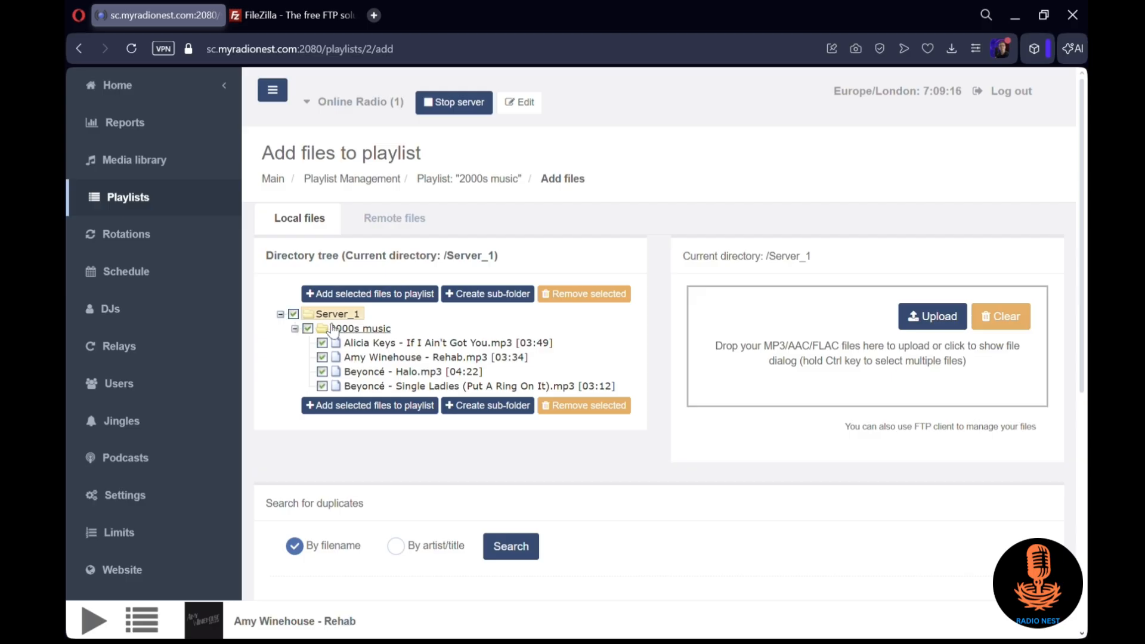
click(404, 294)
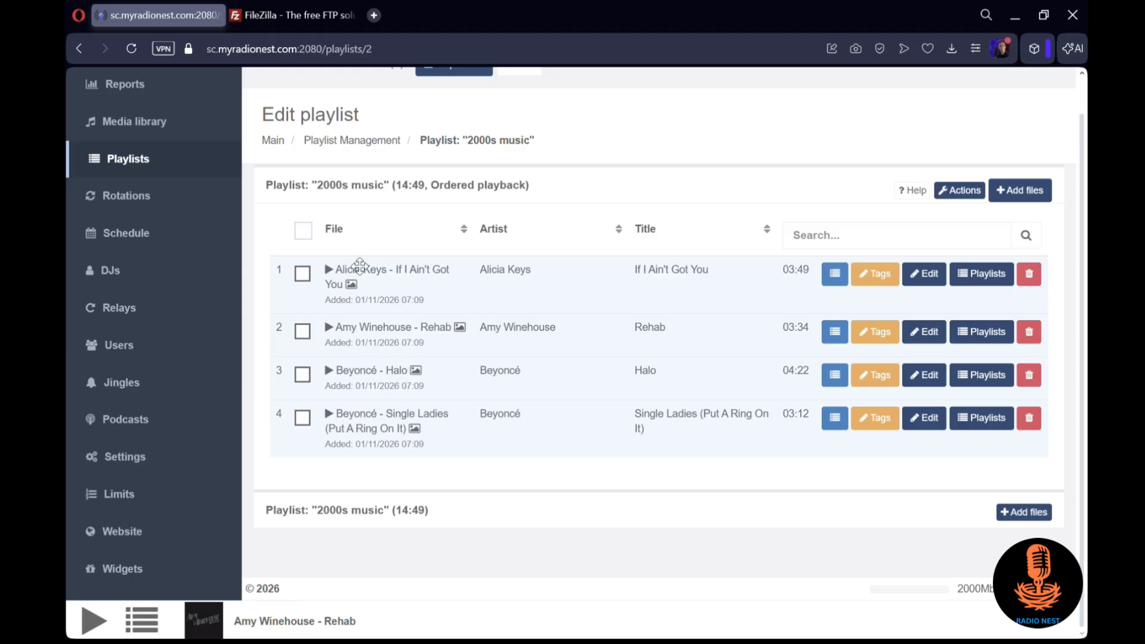
Remove the "All music" event from Sunday in the broadcasting schedule
click(167, 245)
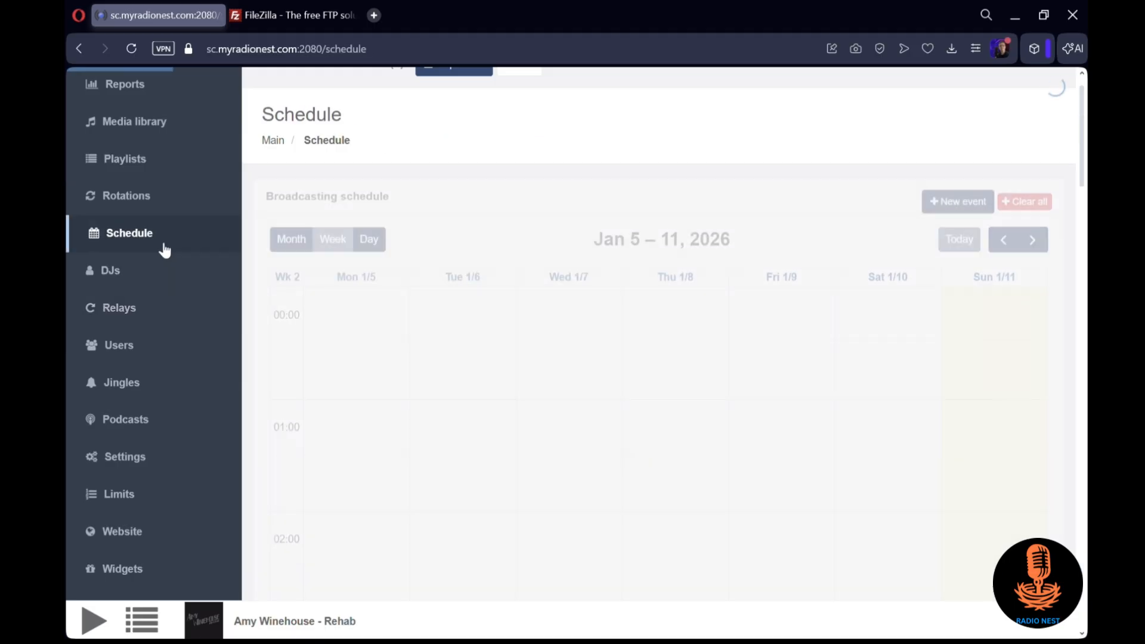
scroll(776, 295, down, 12)
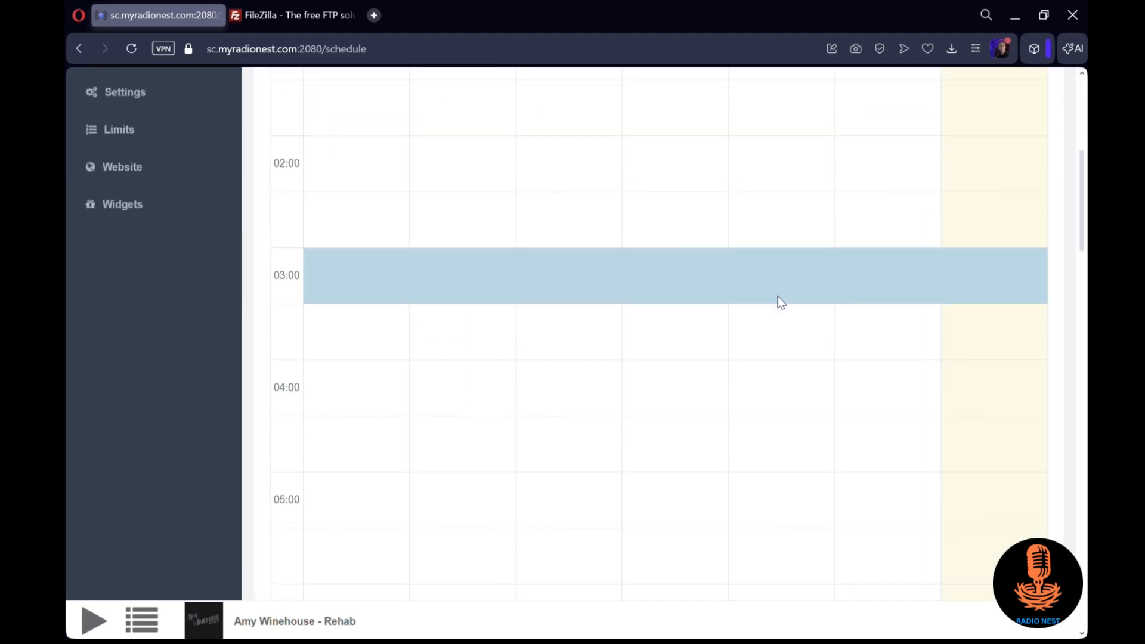
scroll(966, 319, down, 5)
scroll(983, 313, up, 1)
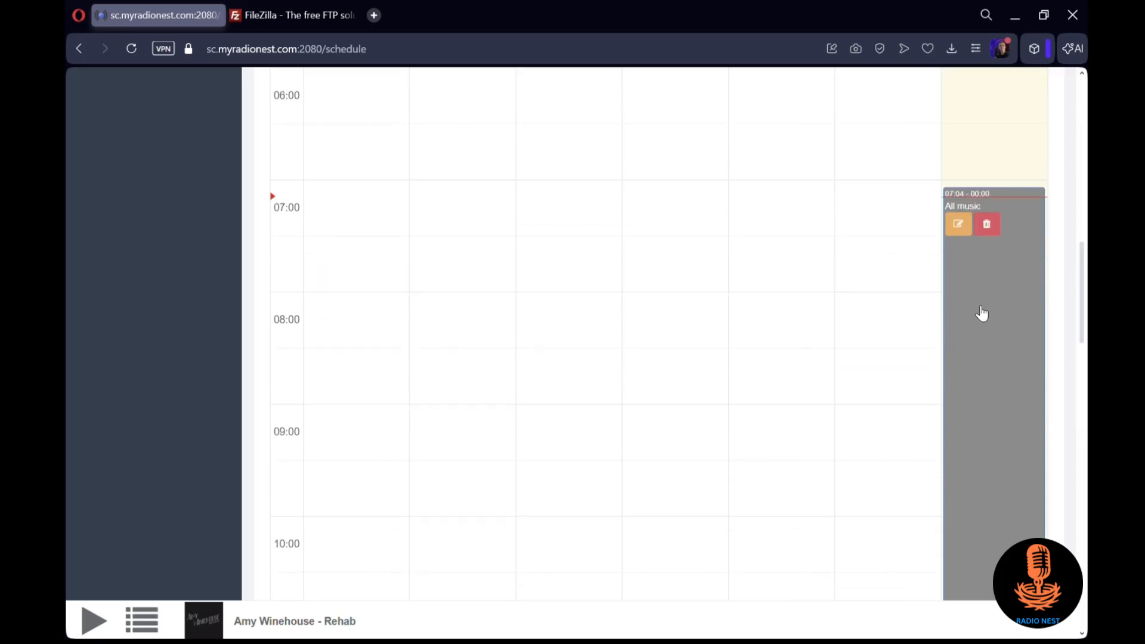
click(989, 227)
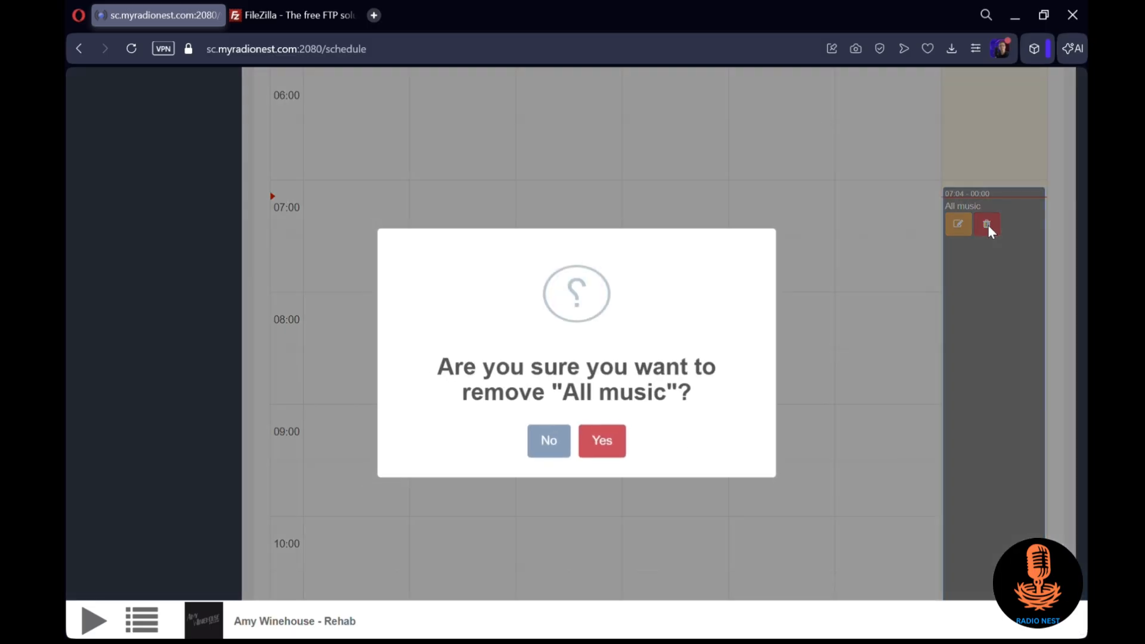
click(603, 448)
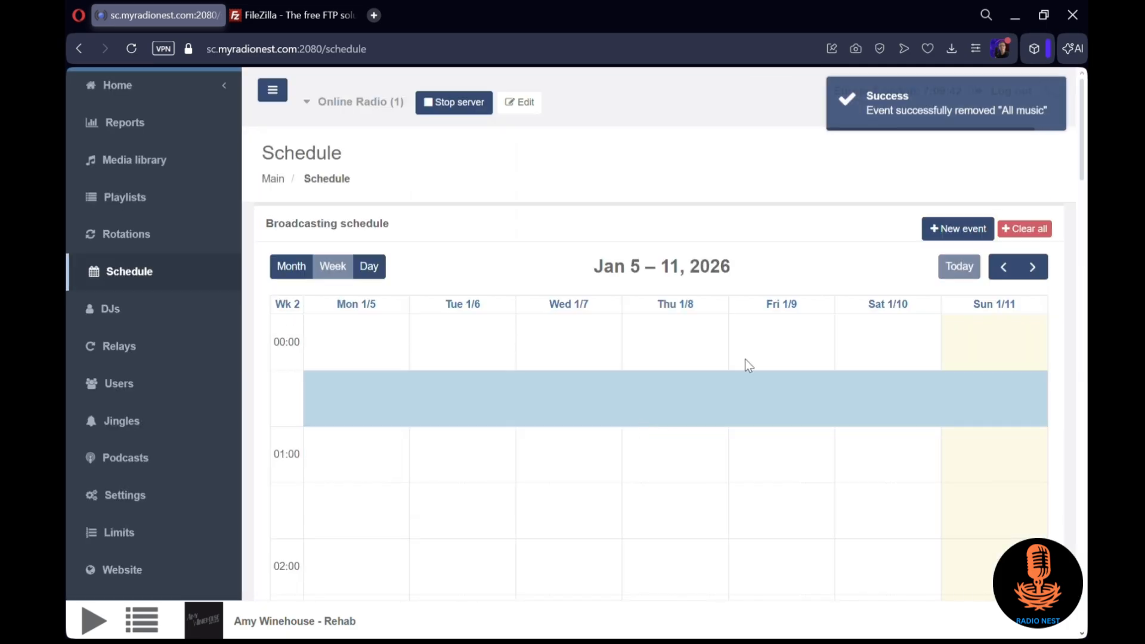
Start a new schedule event named "2000s music" and set its event type to Repeating
click(932, 227)
click(474, 249)
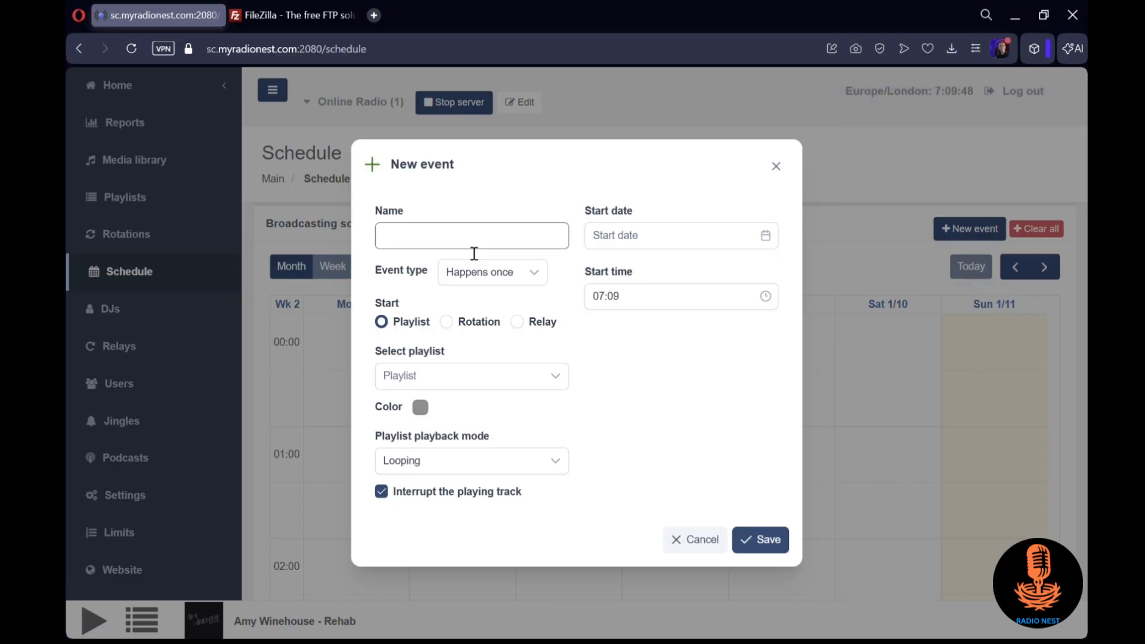
text(2000s music)
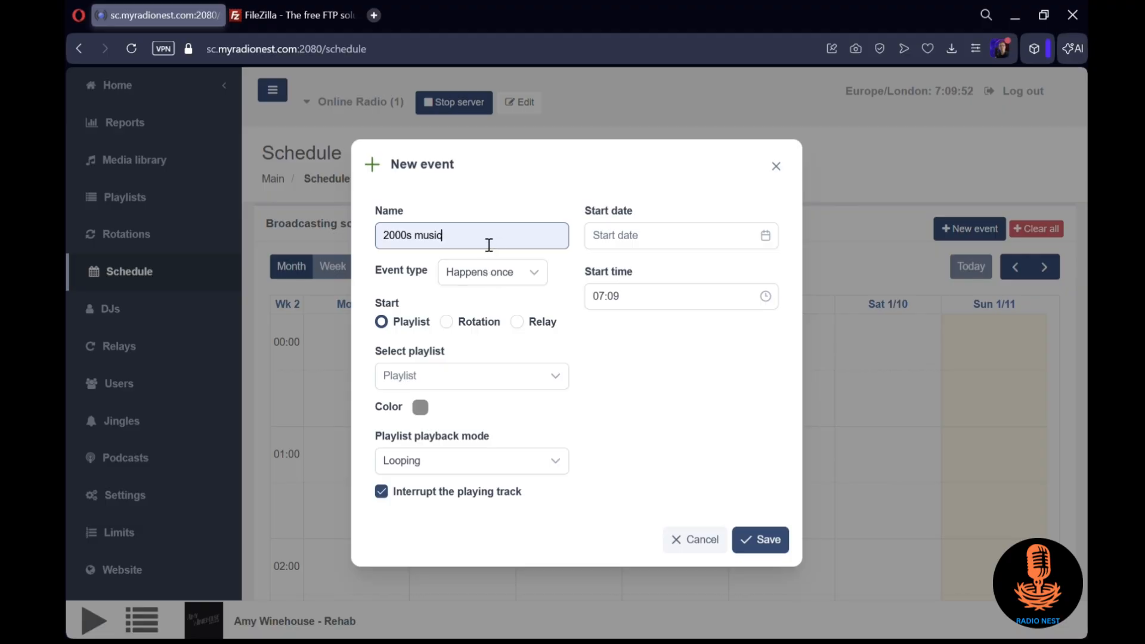
click(482, 281)
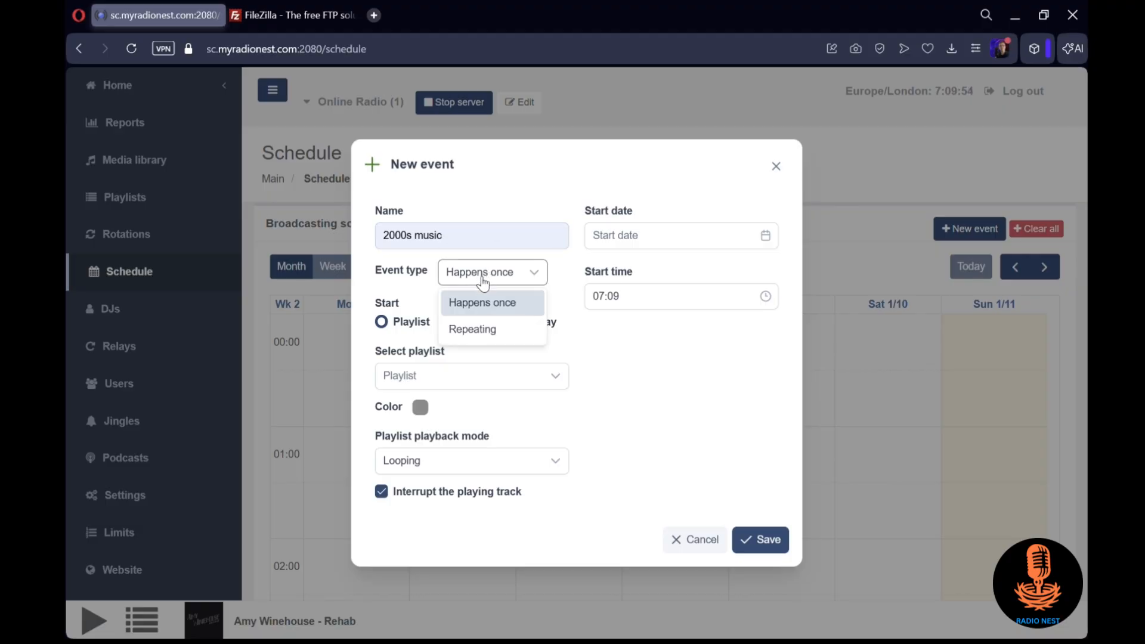
click(493, 329)
Set the event's start time to 00:00
click(608, 236)
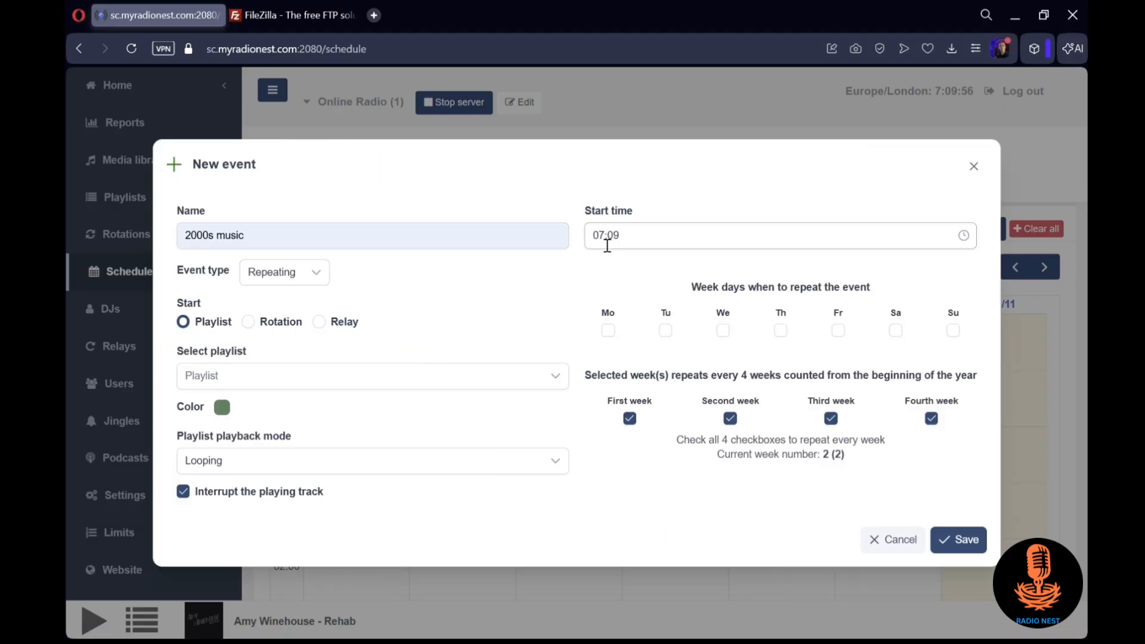
key(BackSpace)
key(BackSpace)
text(00:00)
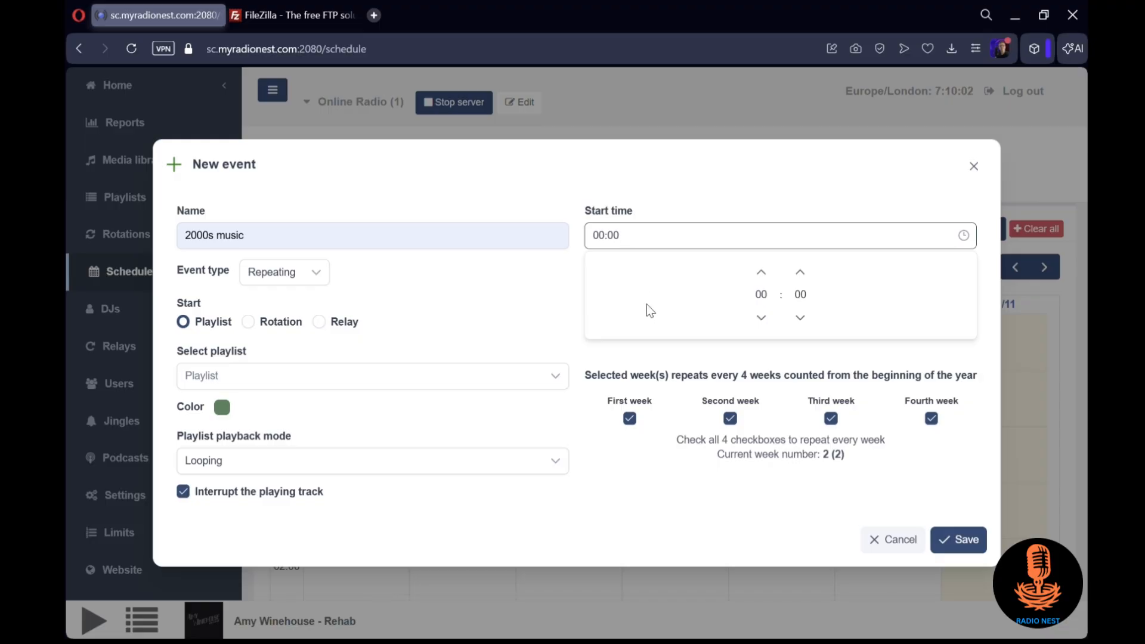
Set the event to repeat on all seven week days, Monday through Sunday
click(614, 349)
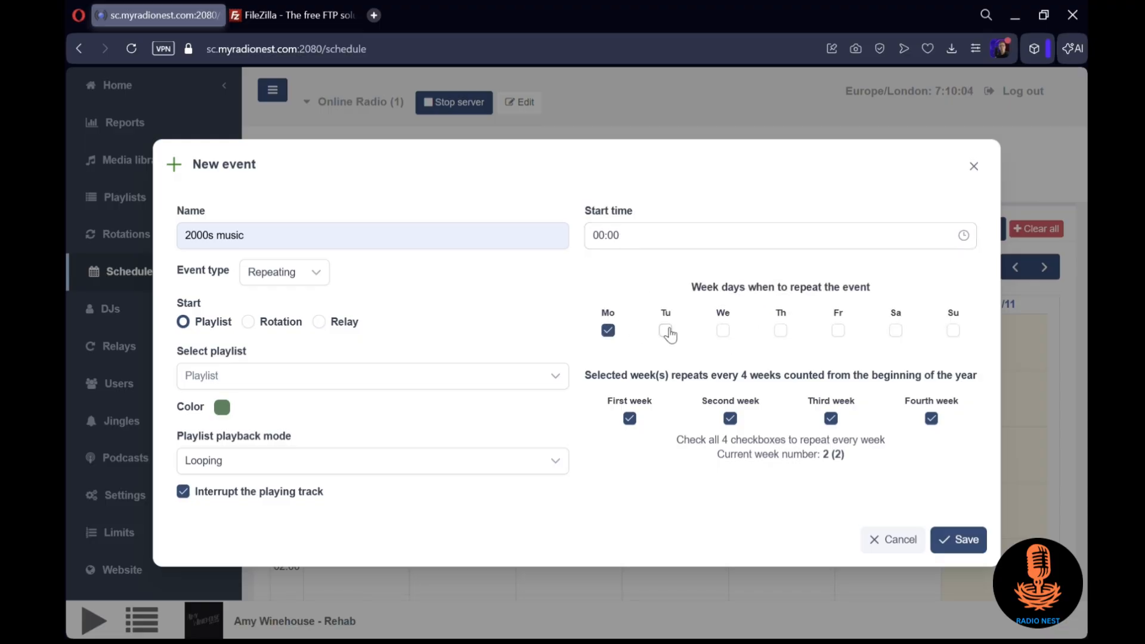
click(723, 330)
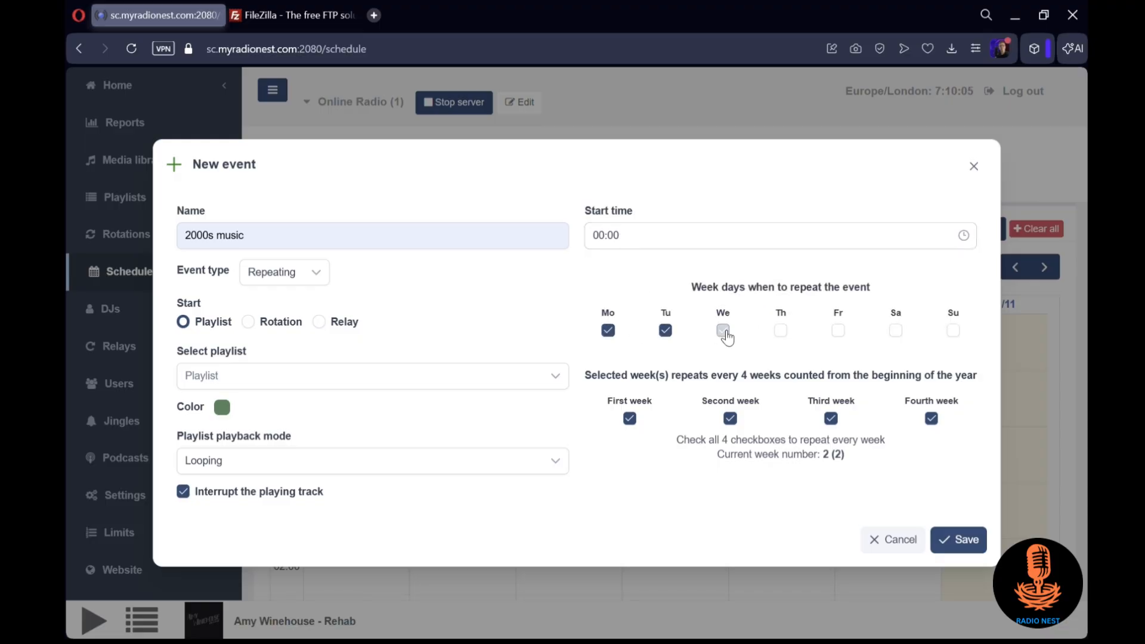
click(841, 332)
click(896, 330)
click(953, 331)
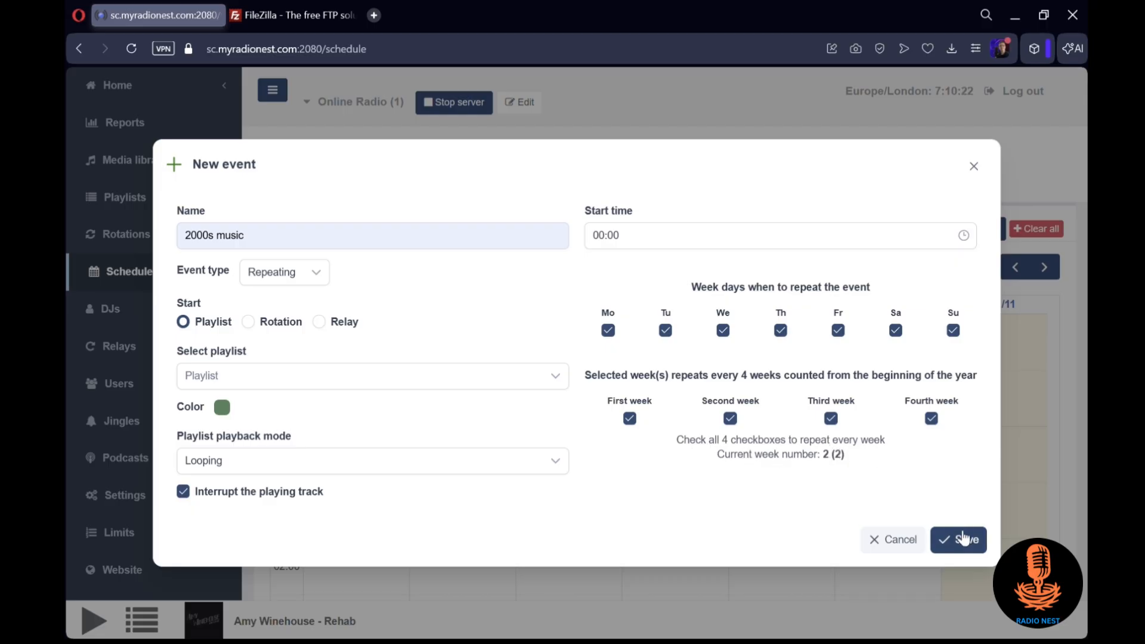
Assign the 2000s music playlist to the event with song requests turned off, and save the event
click(383, 377)
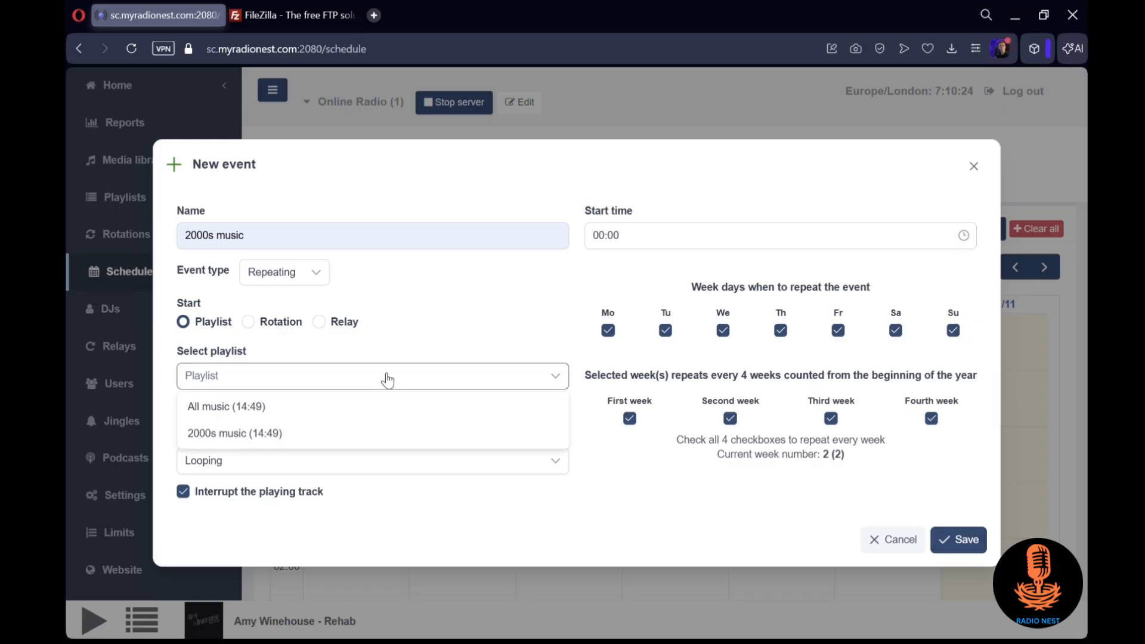
click(349, 436)
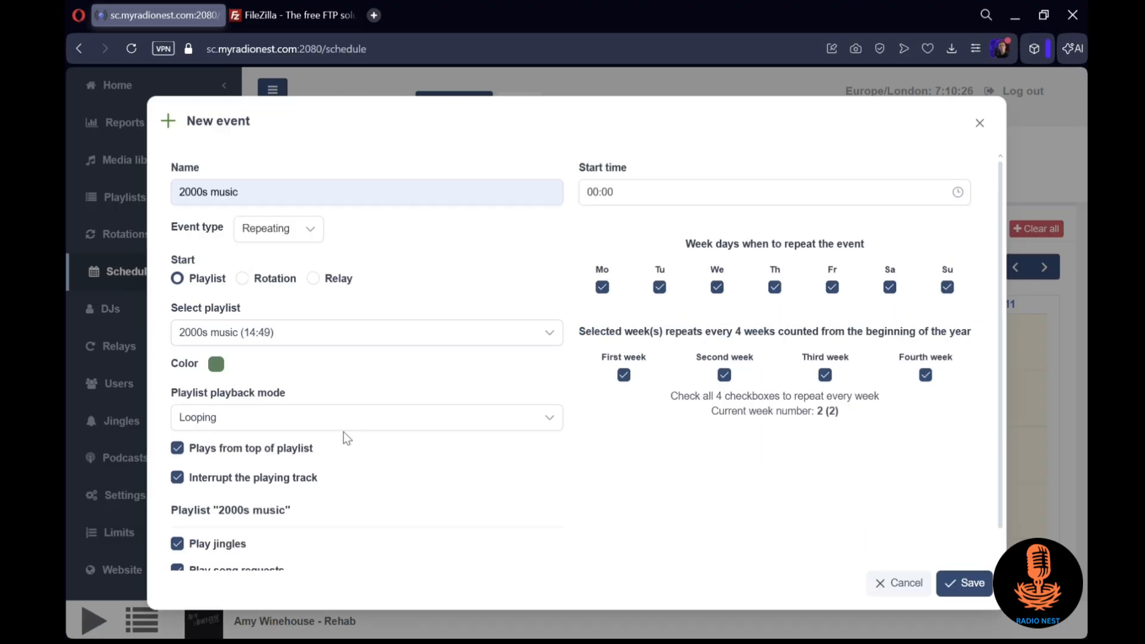
scroll(348, 327, down, 1)
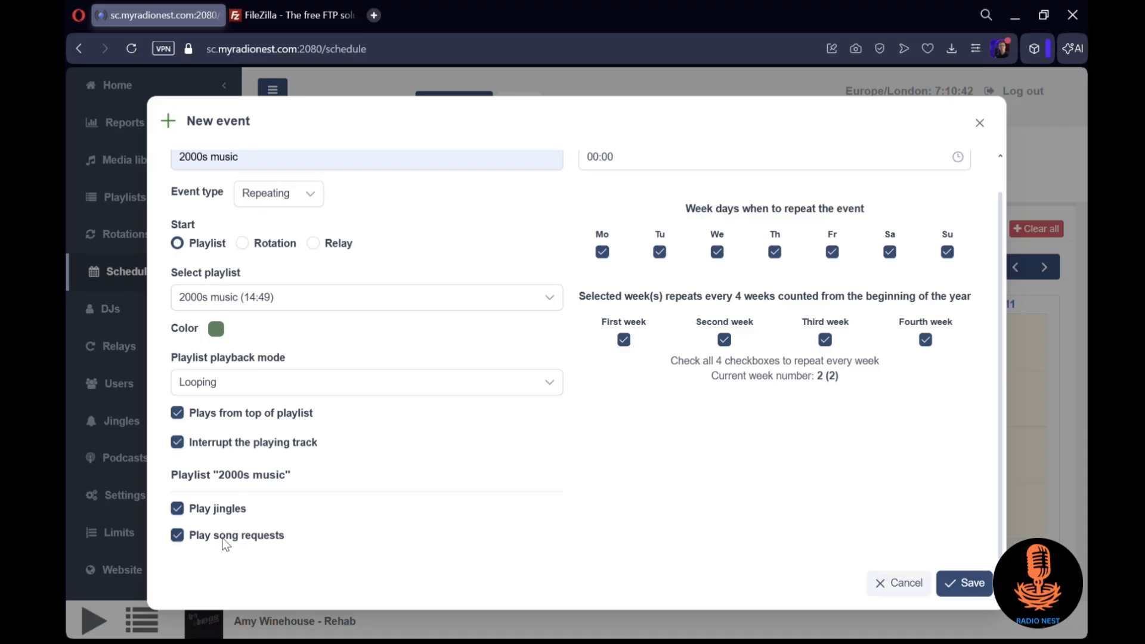
click(178, 536)
click(973, 584)
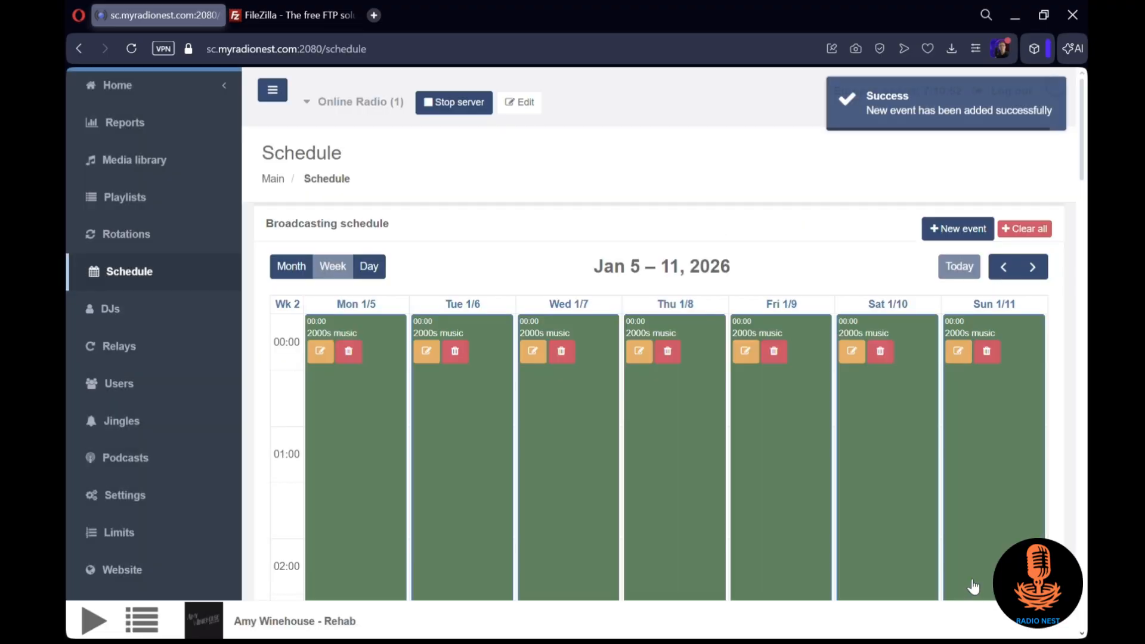
Enable shuffle for the 2000s music playlist in playlist management
scroll(893, 499, down, 1)
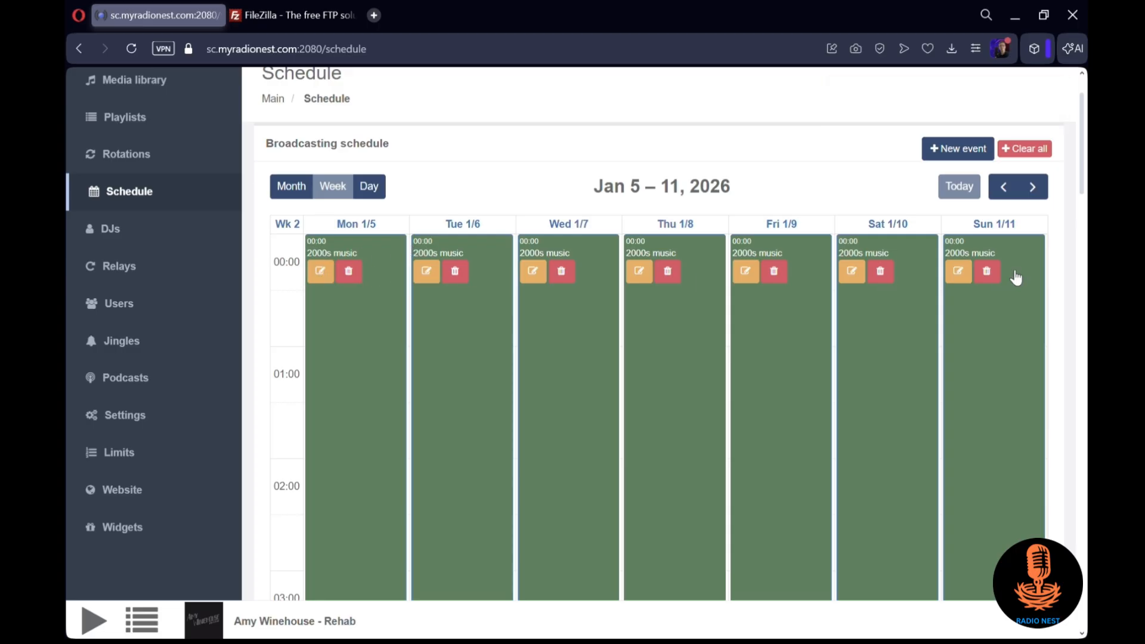
click(166, 122)
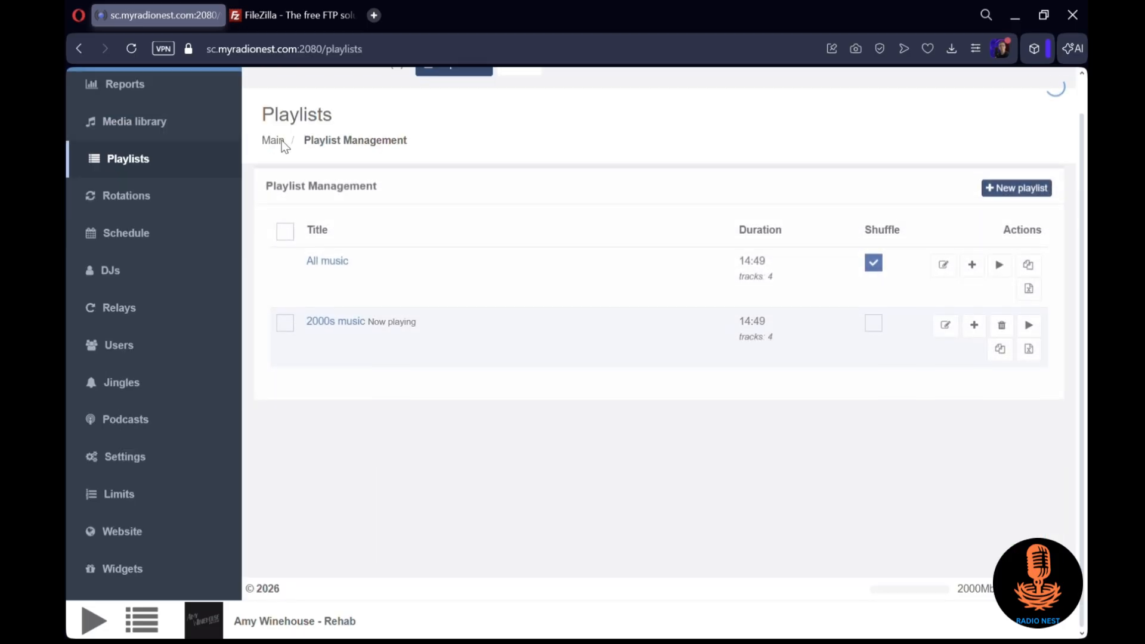
click(875, 325)
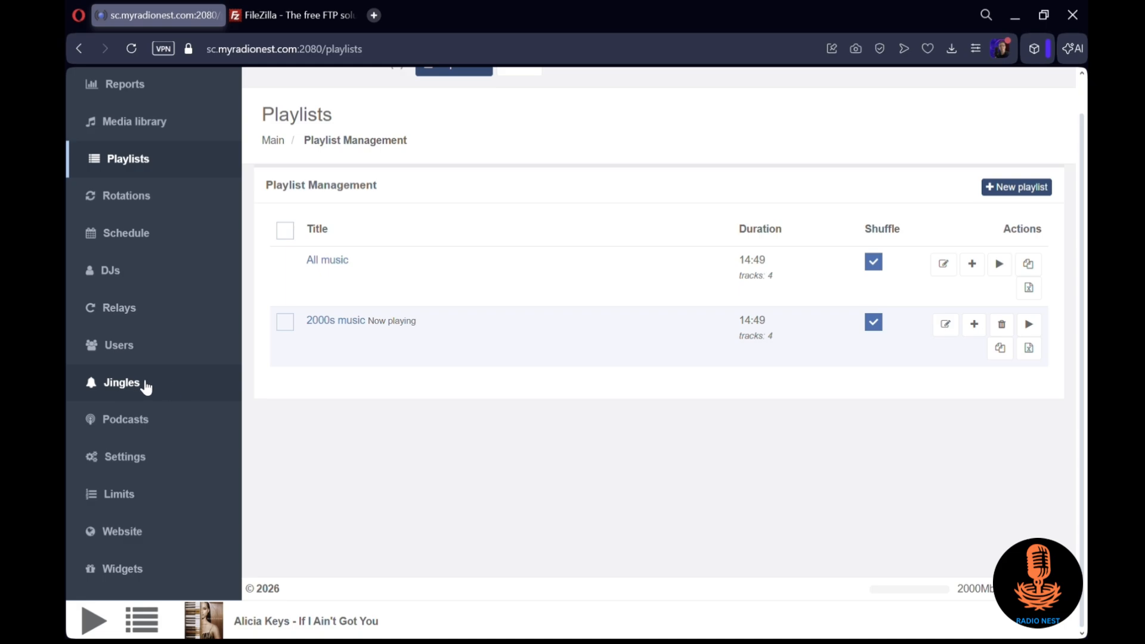
Create a sub-folder named "Jingles" inside Server_1 in the local jingle files
click(120, 384)
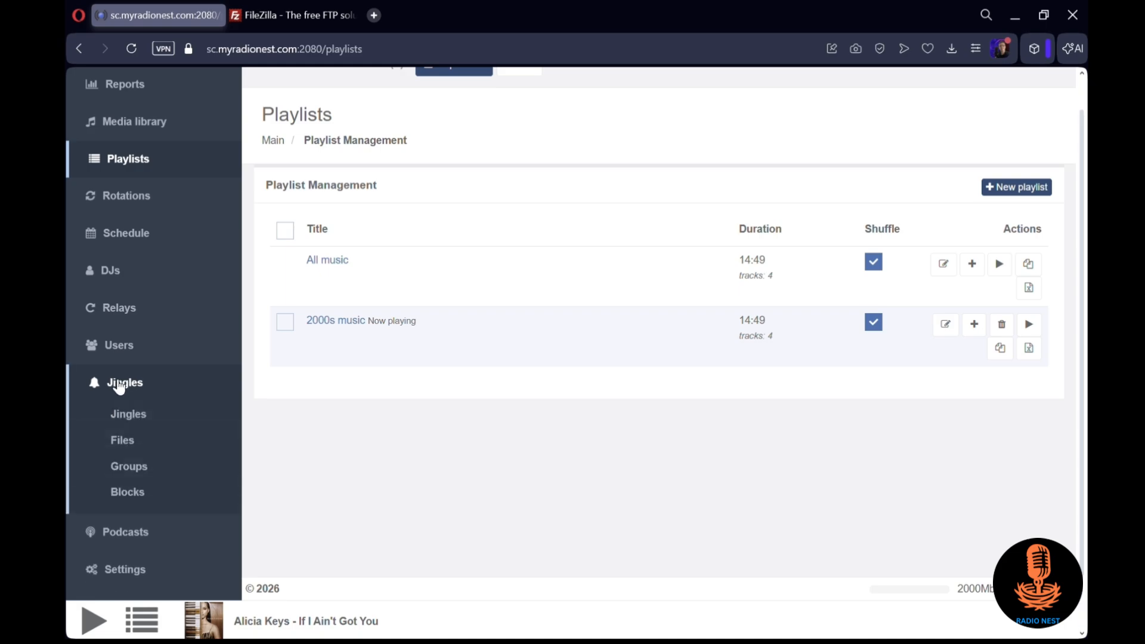
click(148, 439)
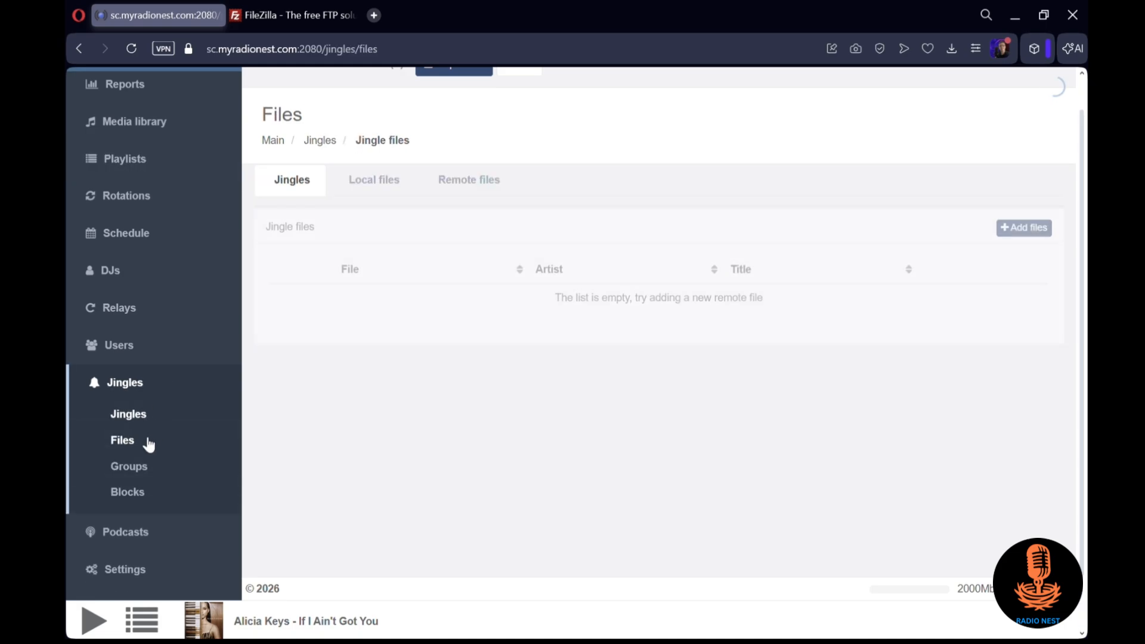
click(1026, 221)
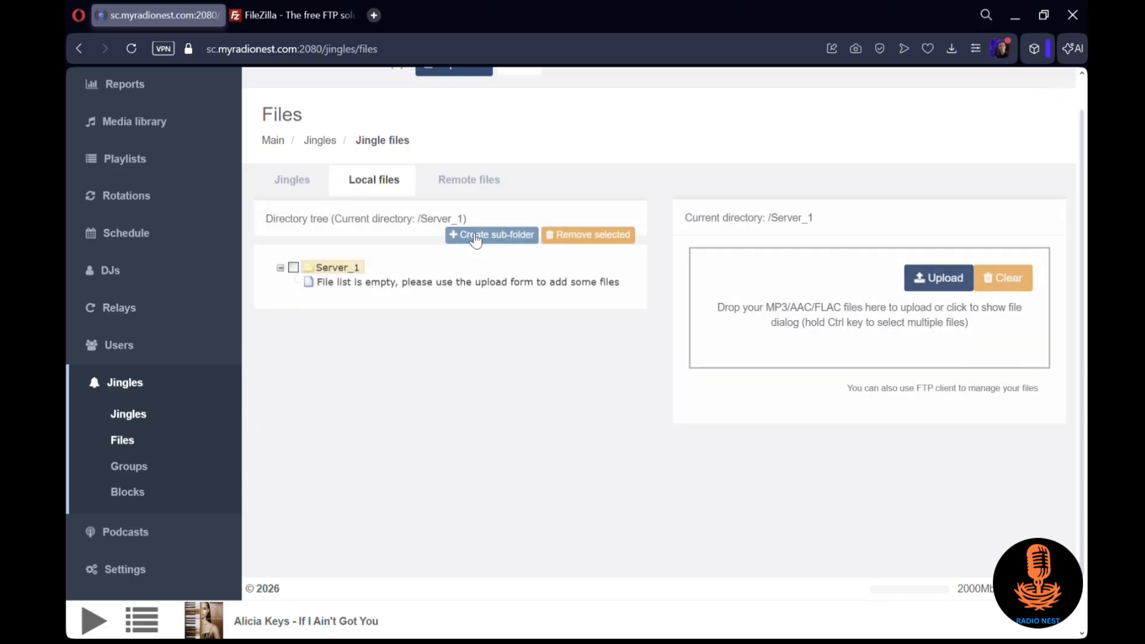
click(458, 242)
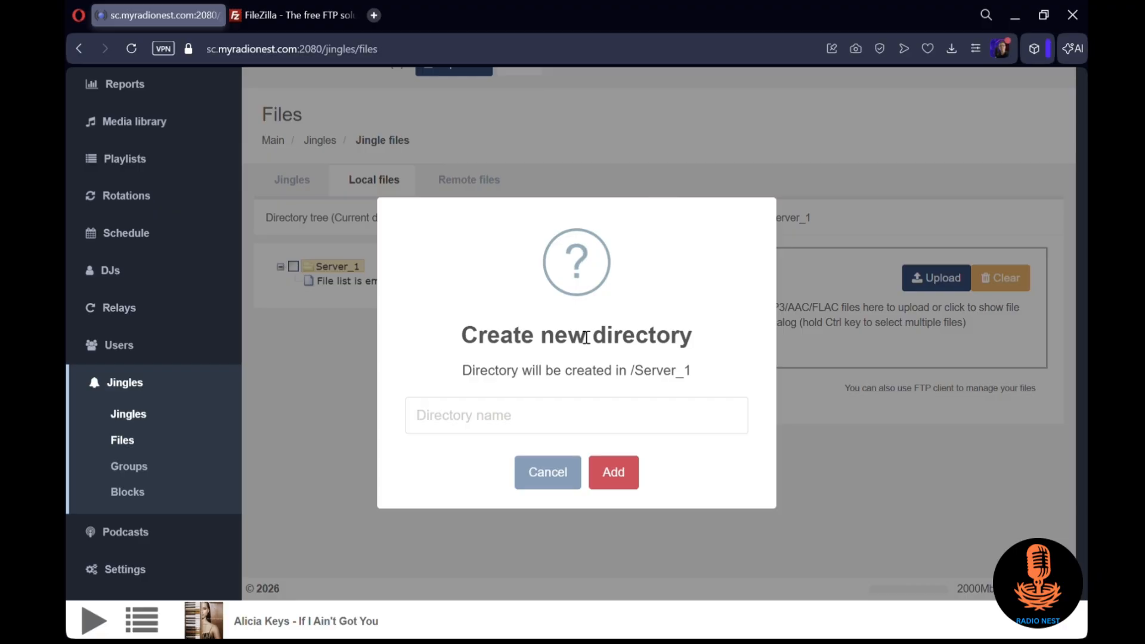
text(Jingles)
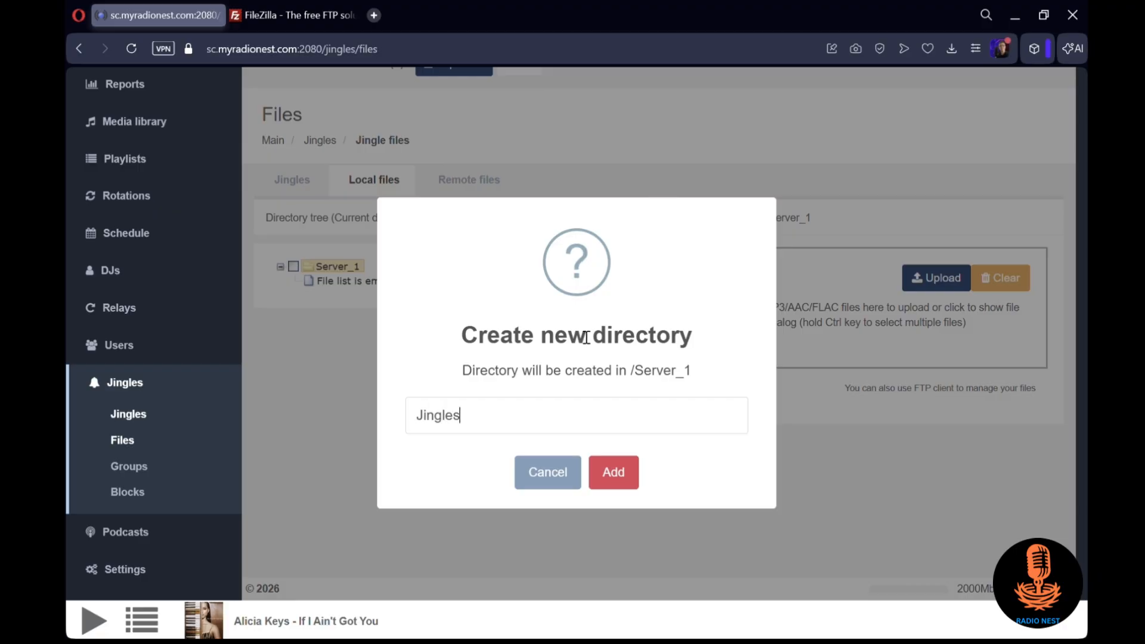
key(Return)
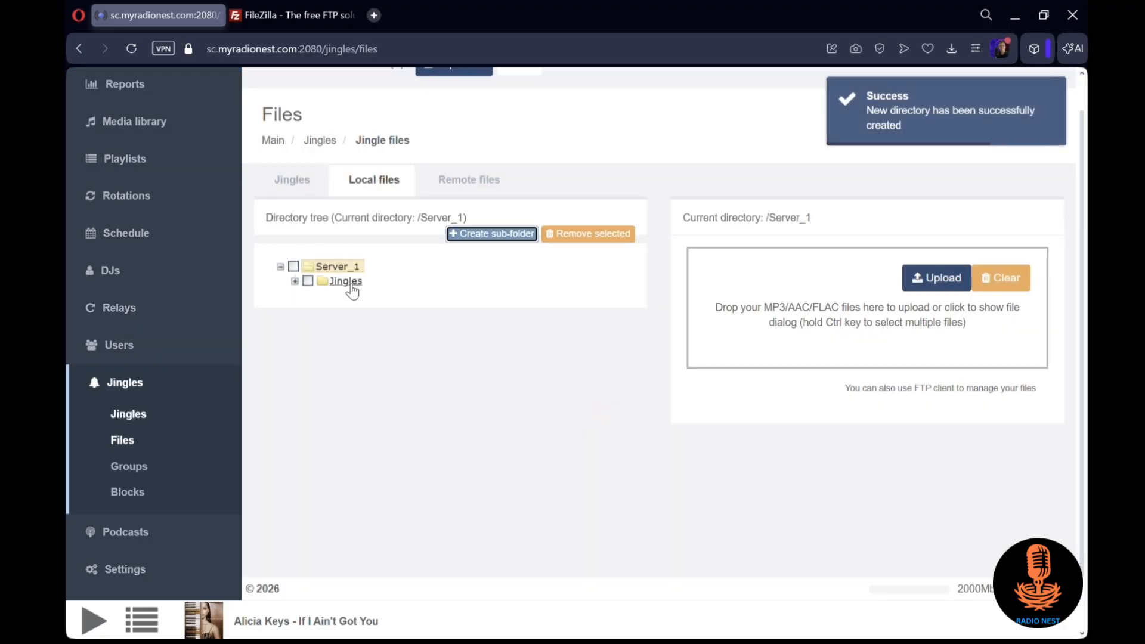
Upload the Duke - Dance Party - Mix, Fave Station Classics Jingle and From the 90s to today - Chelsea MP3 files into the Jingles folder
click(350, 285)
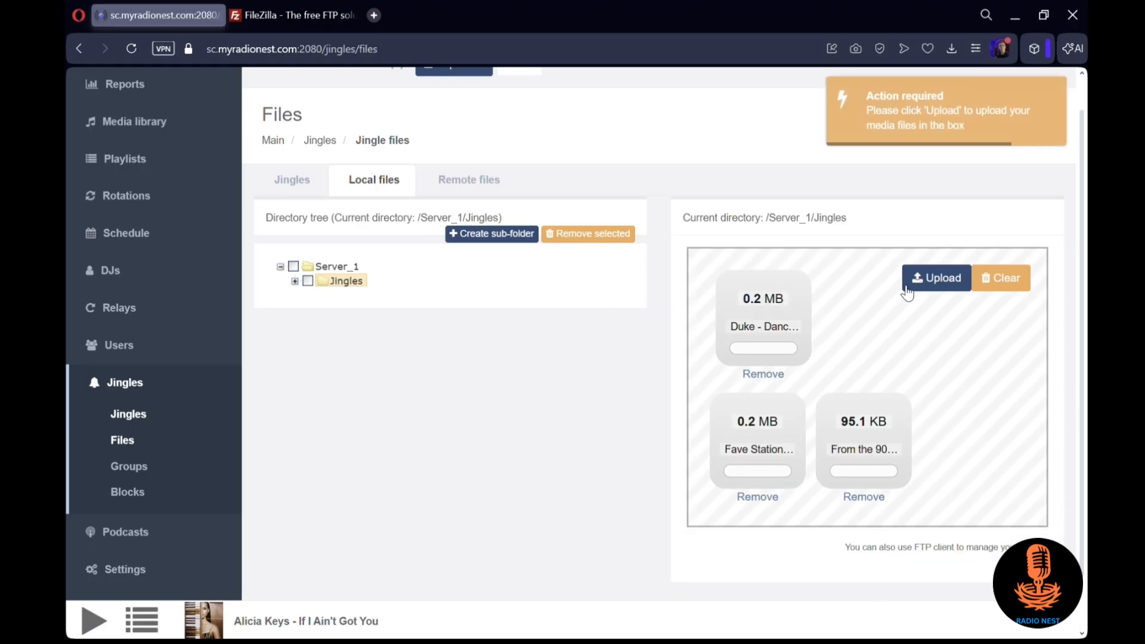
click(935, 281)
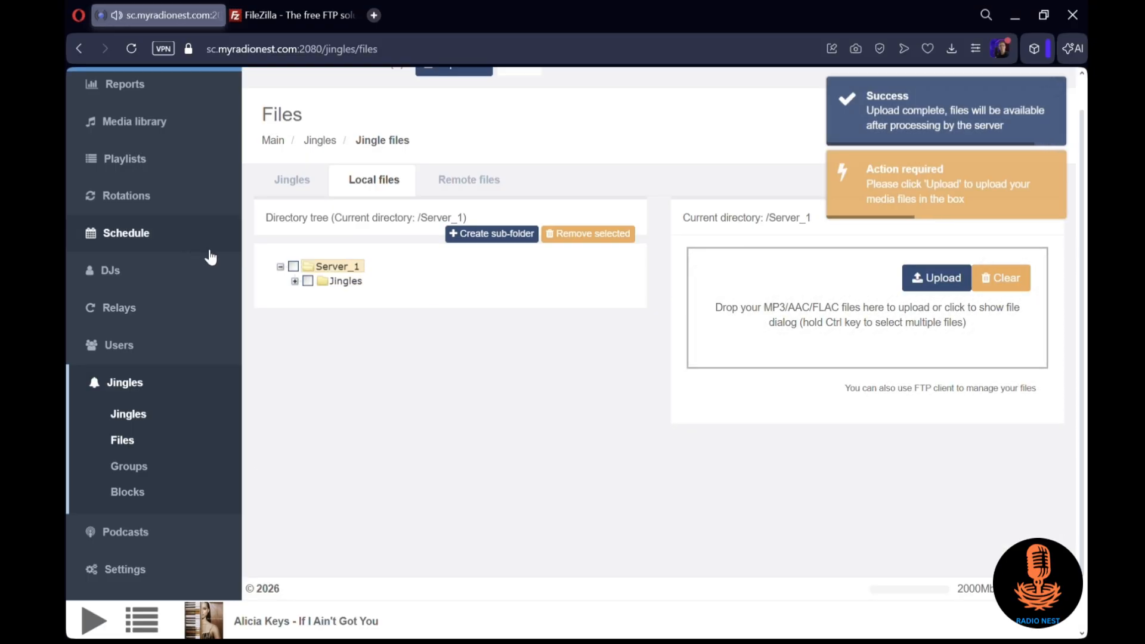
click(295, 282)
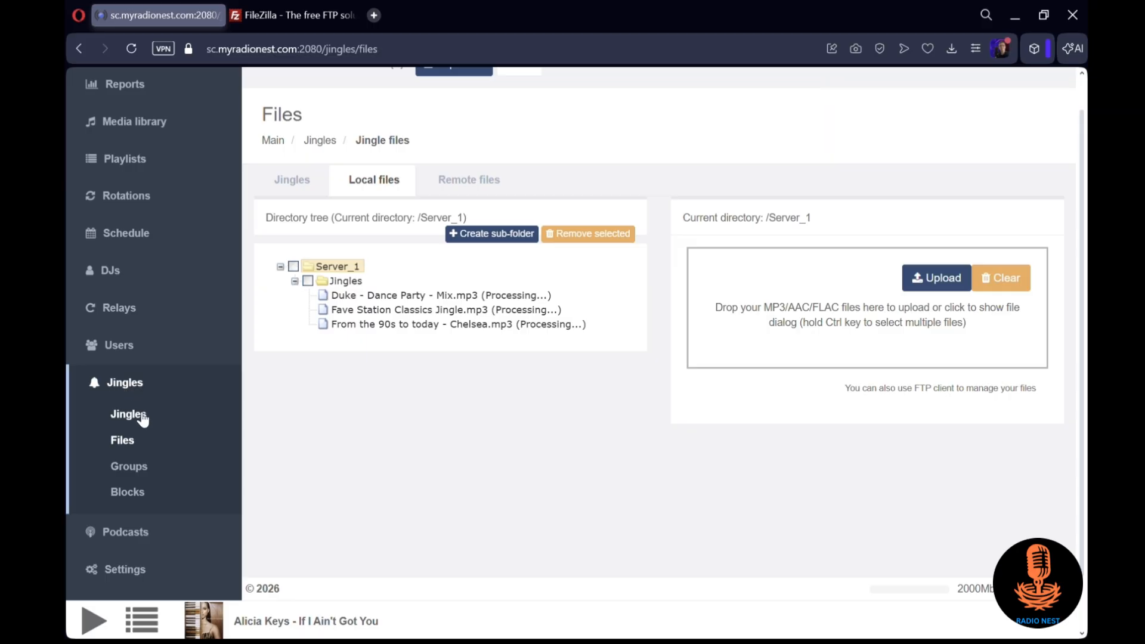
Reload the jingle files and check whether the uploaded jingles have been processed
click(130, 48)
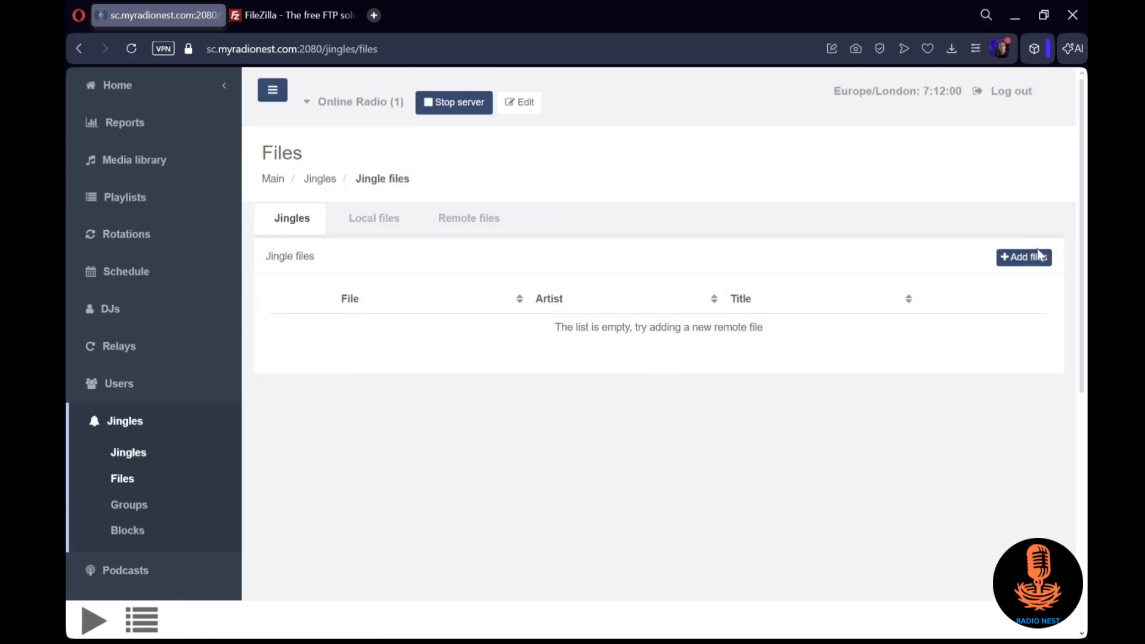
click(1040, 255)
click(296, 322)
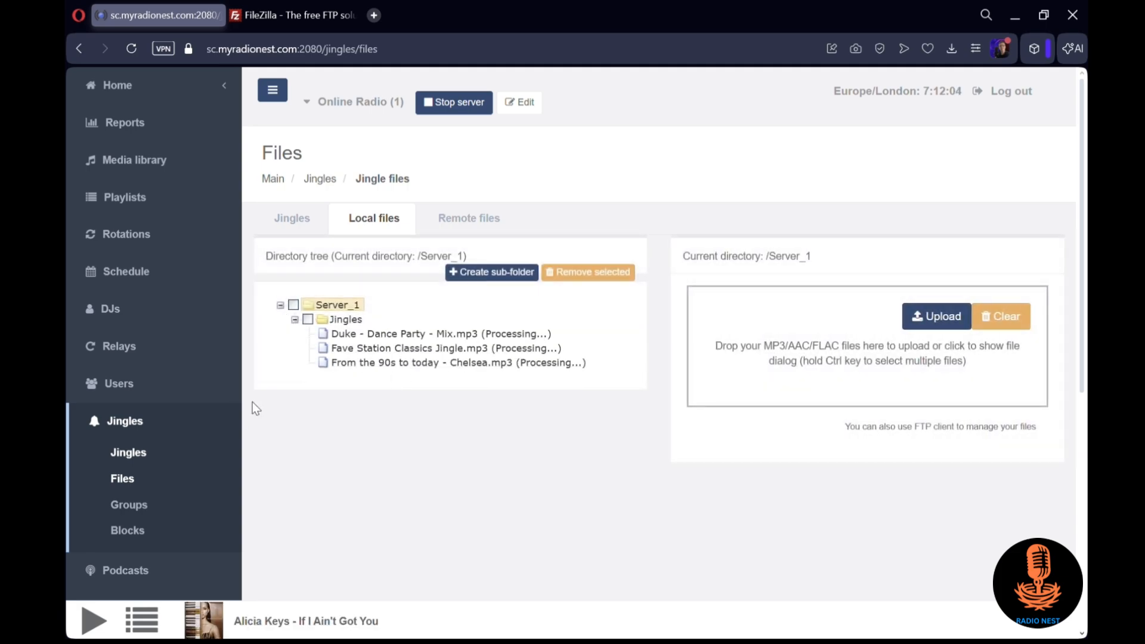
click(166, 458)
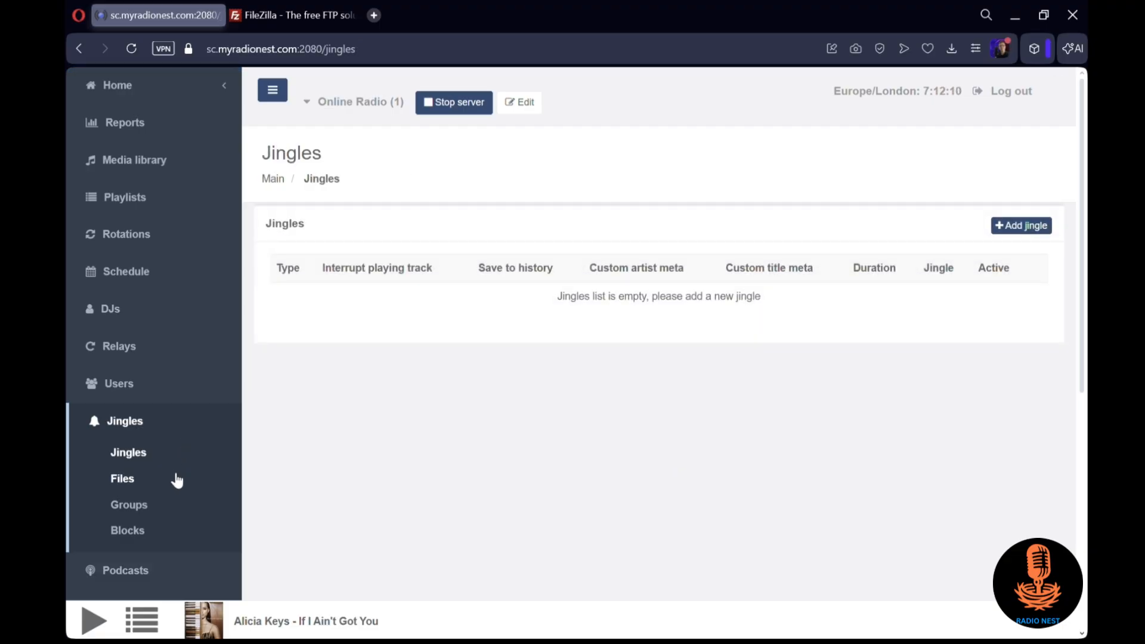
click(175, 478)
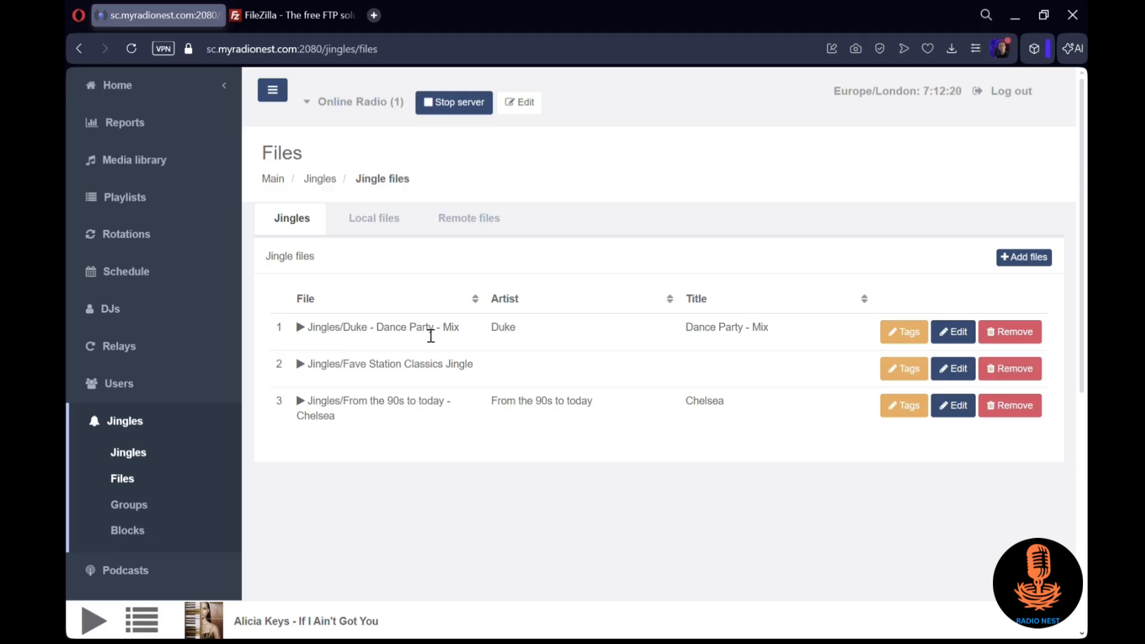
Start a new jingle entry using Random jingle, with type Between tracks and playback after every 3 tracks
click(143, 457)
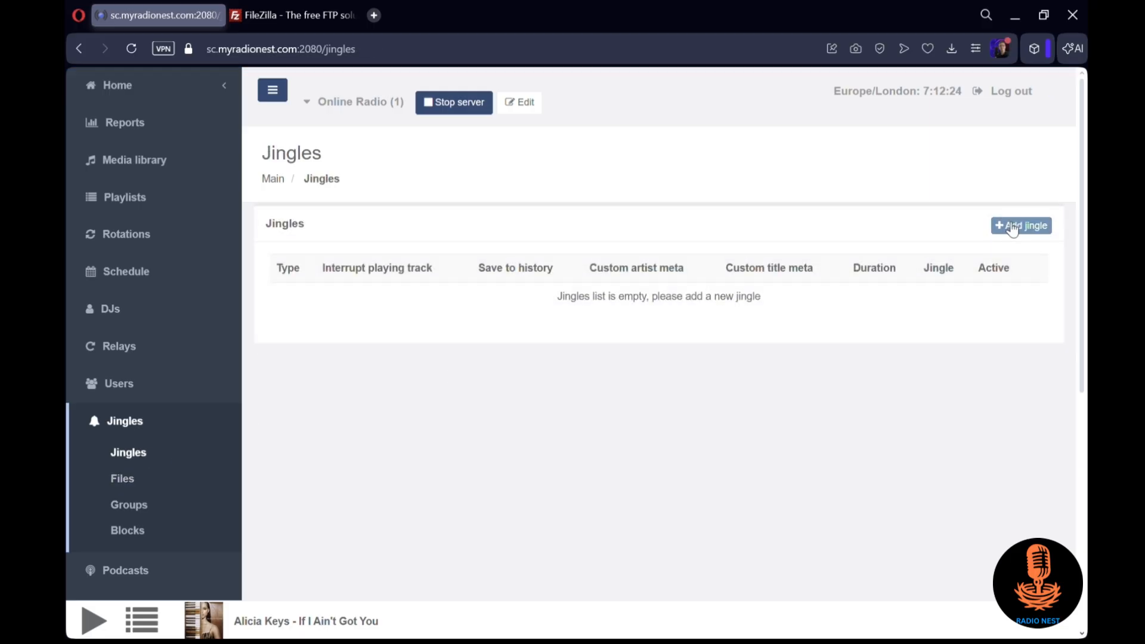
click(1038, 227)
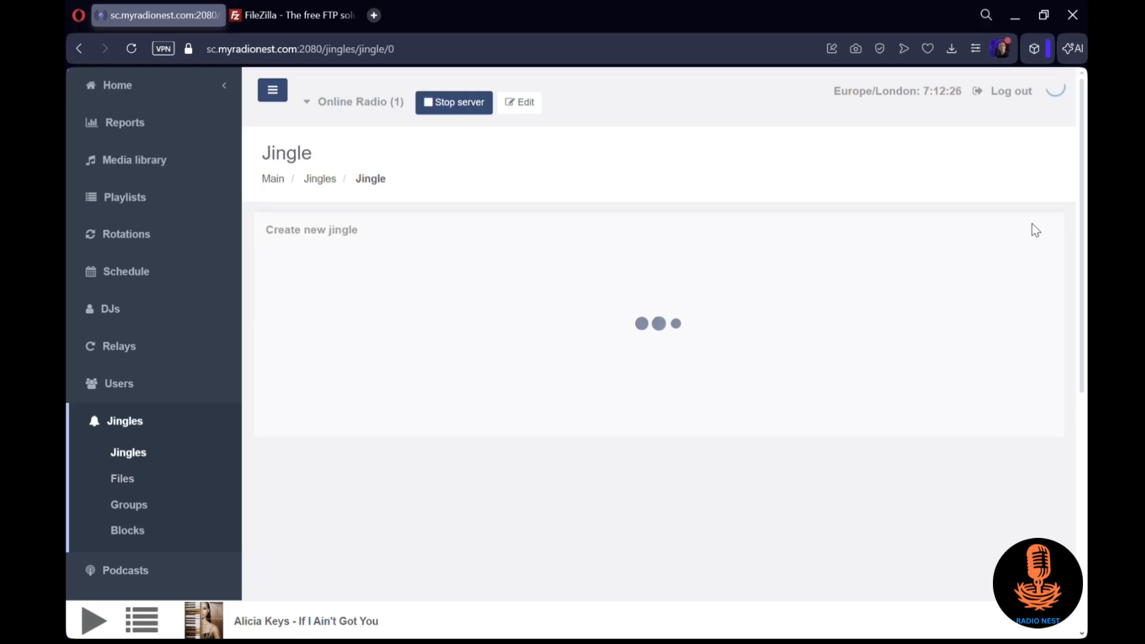
click(626, 269)
click(611, 310)
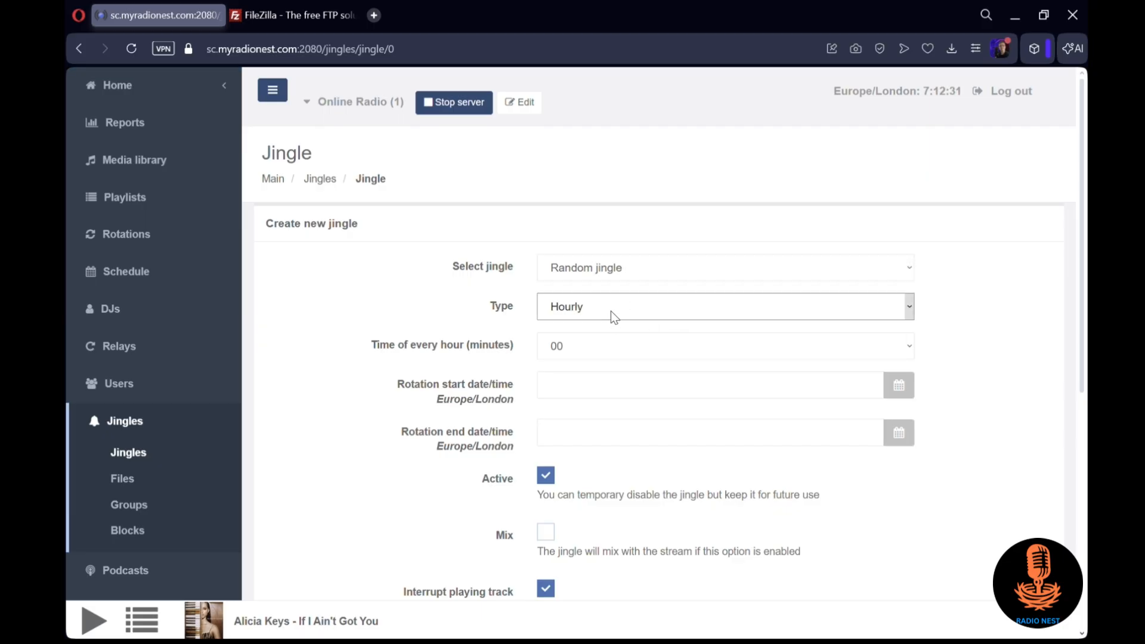
click(627, 370)
click(590, 340)
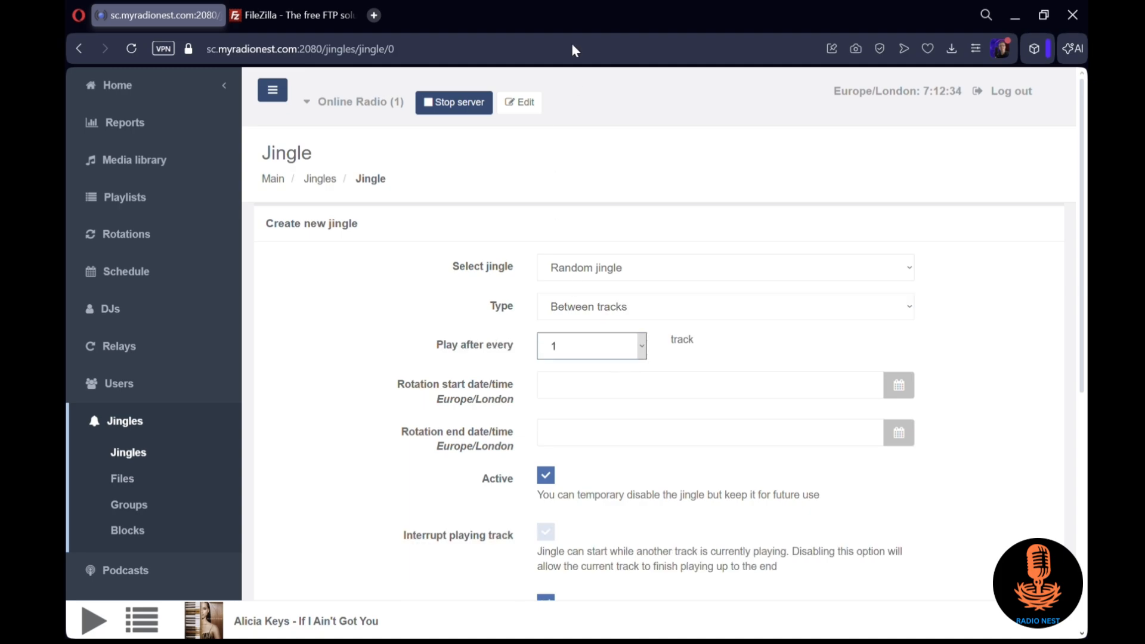
key(3)
Set the jingle's rotation start to 11 Jan 2026 07:12
click(607, 395)
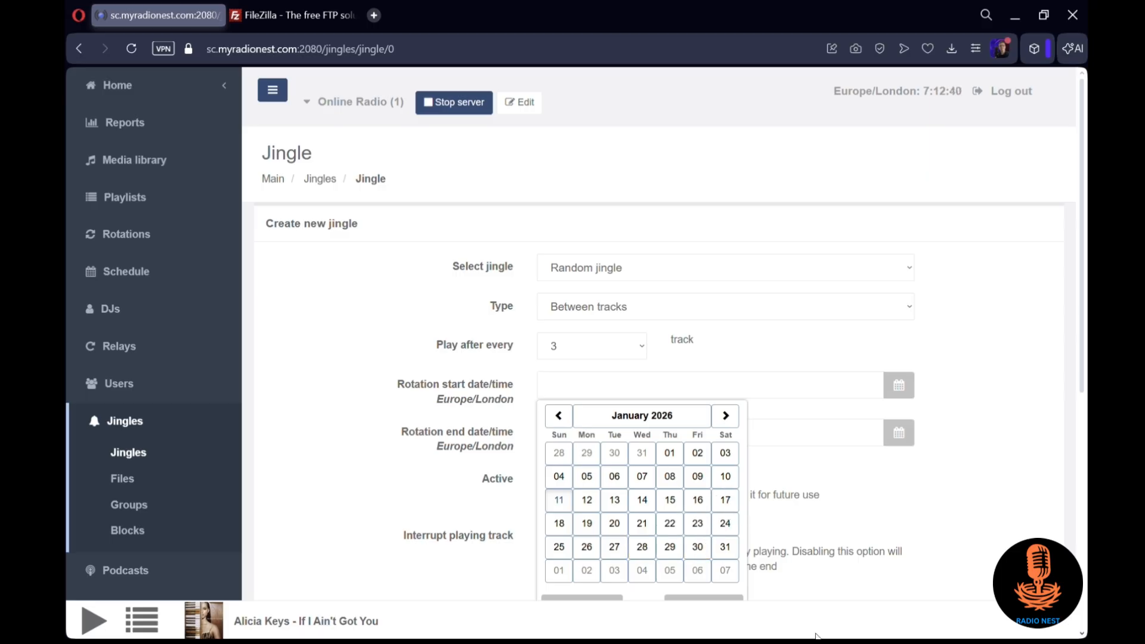
click(566, 501)
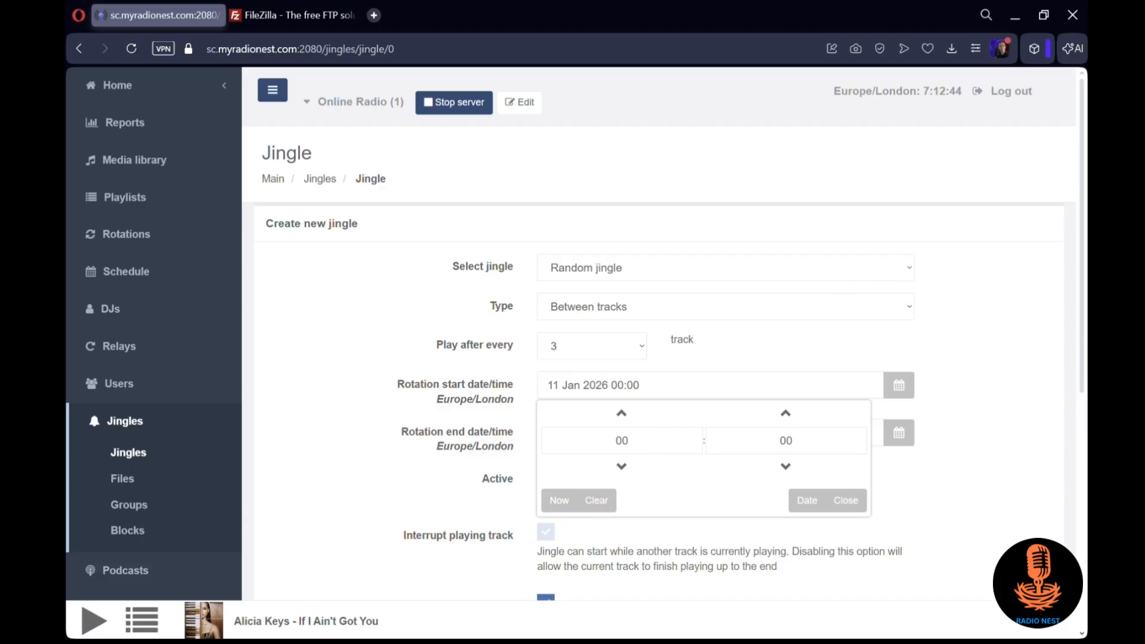
click(636, 449)
text(7)
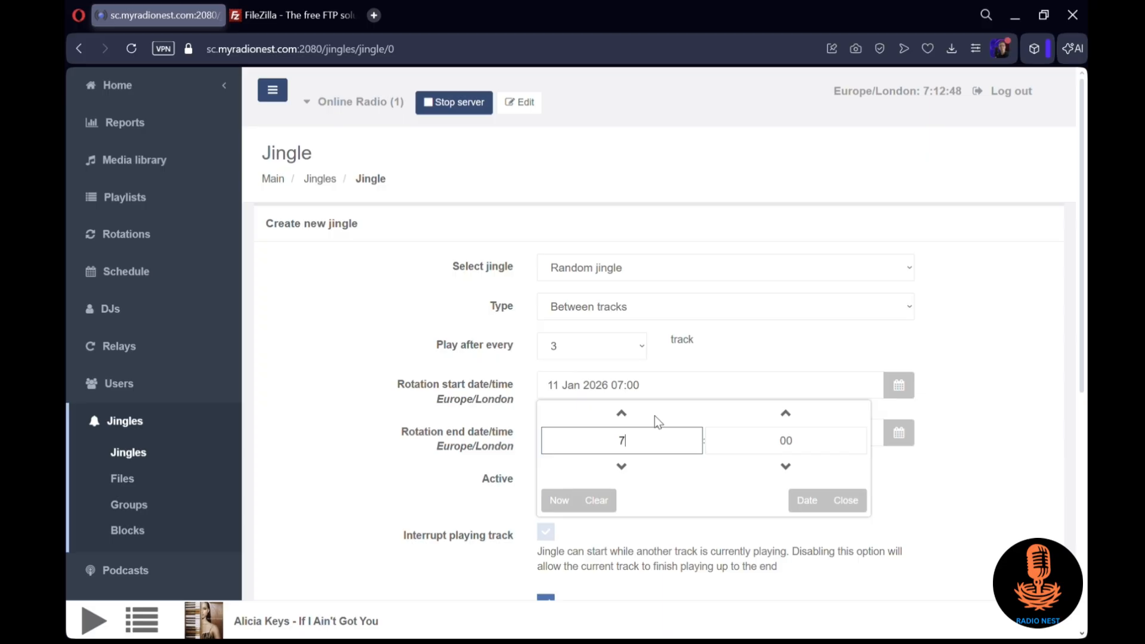
click(719, 433)
text(12)
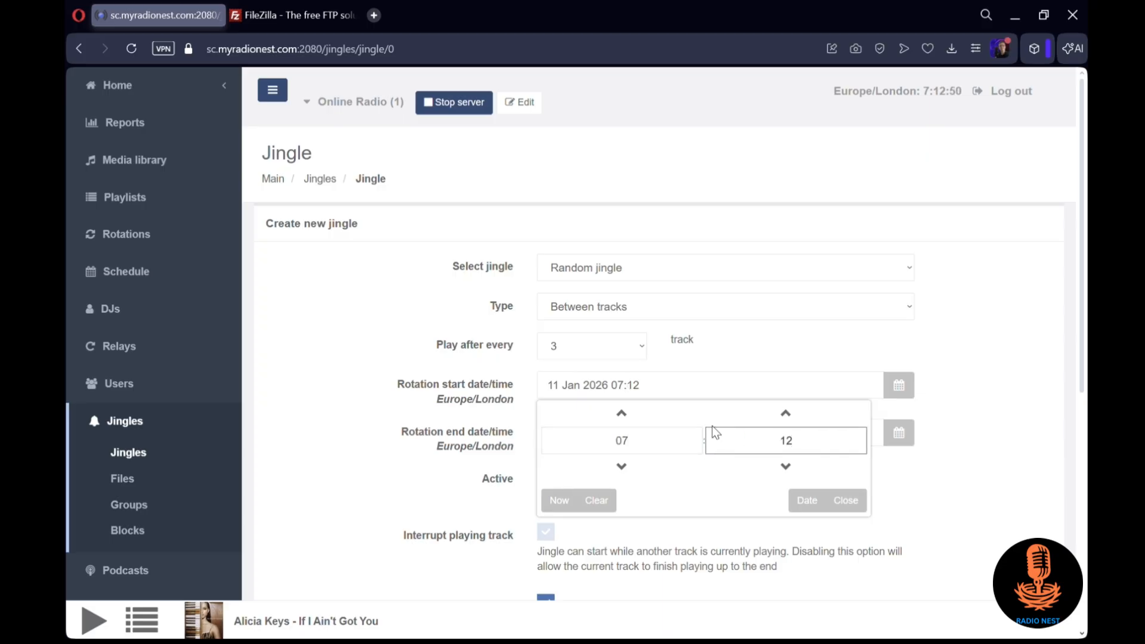
click(922, 436)
Set the jingle's rotation end to 02 May 2248 00:00
click(899, 434)
click(673, 465)
click(636, 459)
click(689, 460)
click(689, 459)
click(689, 459)
click(696, 463)
click(697, 463)
click(697, 463)
click(697, 462)
click(696, 463)
click(696, 463)
click(697, 463)
click(695, 463)
click(642, 518)
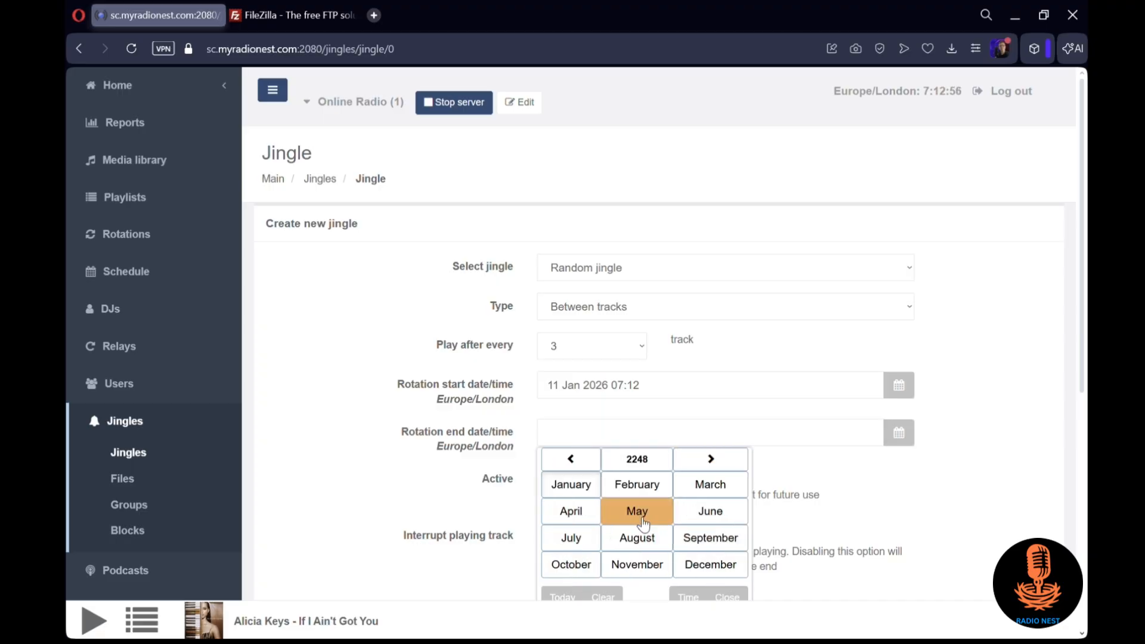
click(637, 511)
click(640, 502)
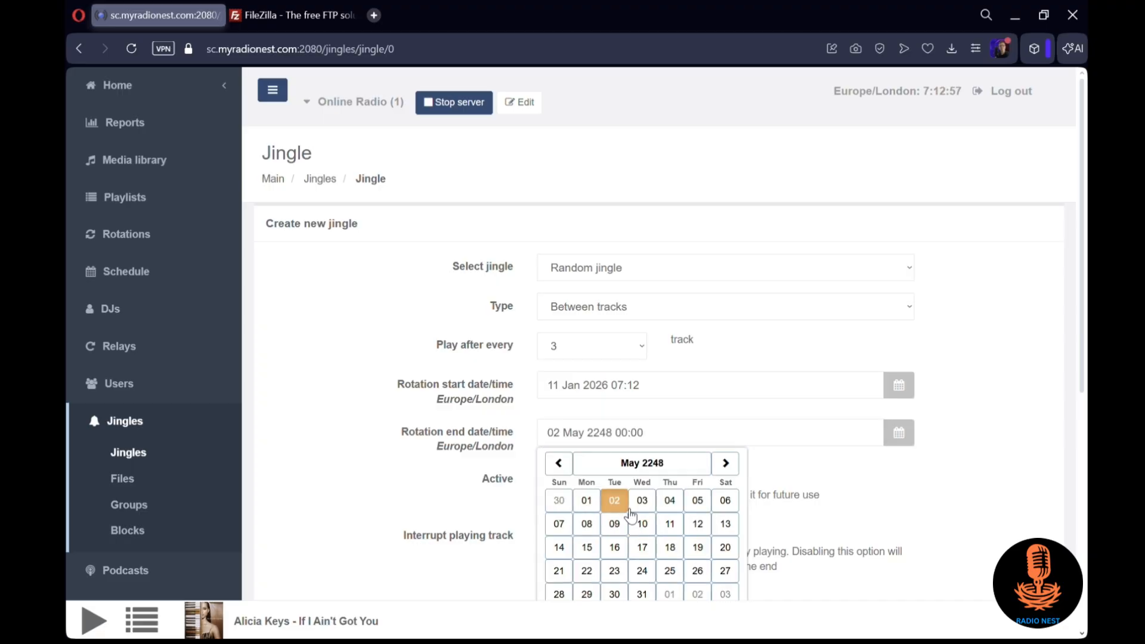
click(921, 447)
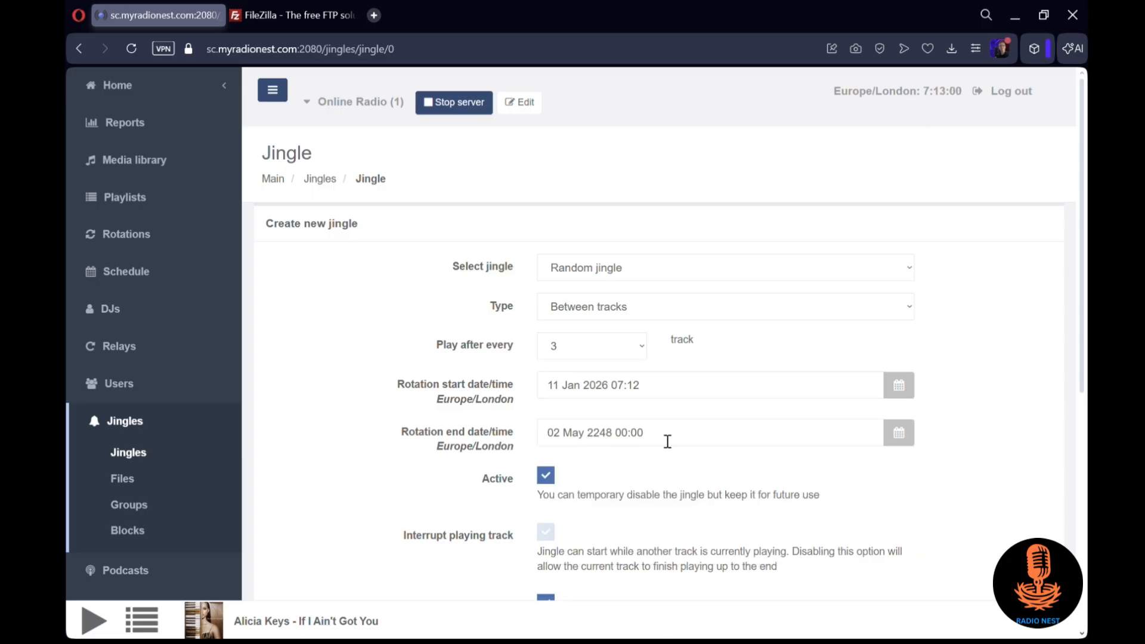
Set the custom artist meta to "Radio" and the custom title meta to "Jingle", and add the jingle
scroll(646, 448, down, 4)
click(640, 431)
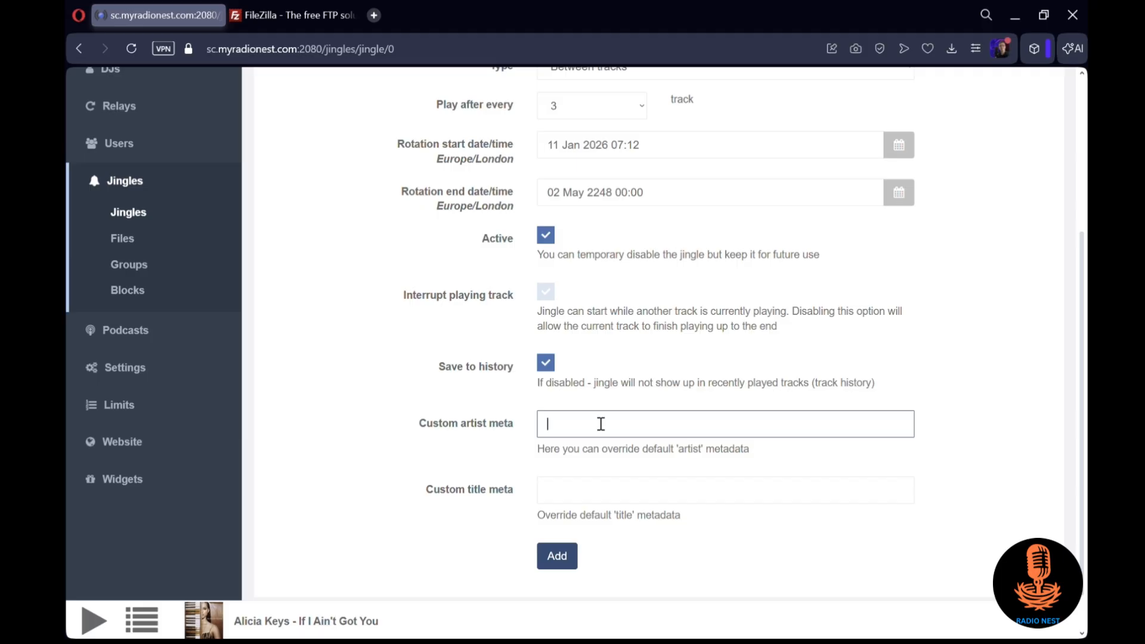
text(Radio)
click(599, 503)
text(Jingle)
click(561, 555)
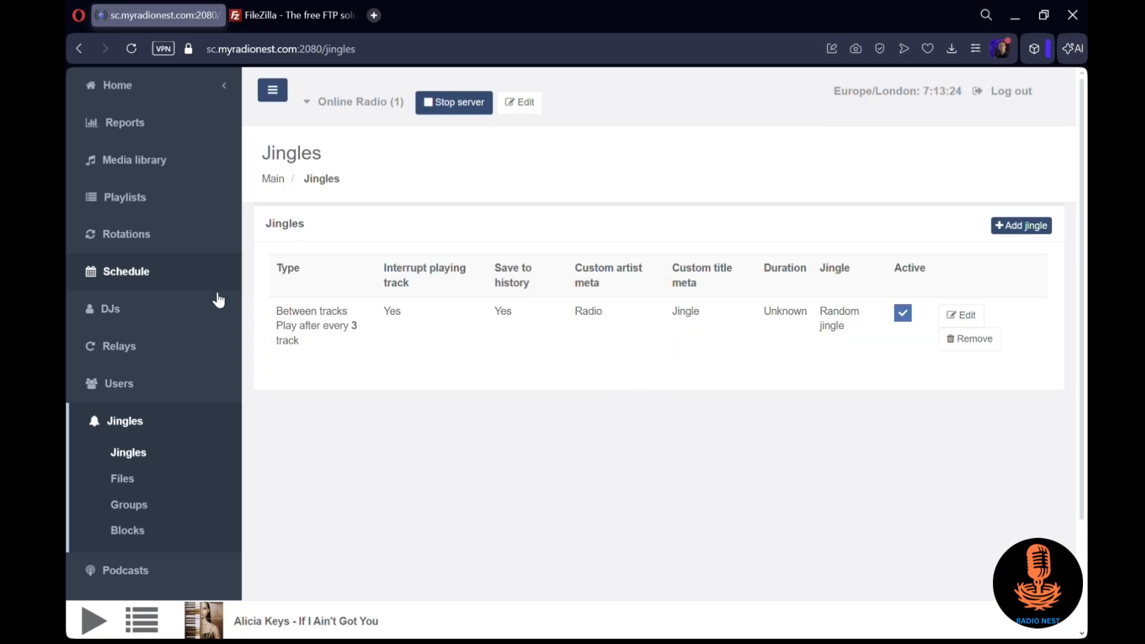
Add a new active DJ broadcasting with a desktop/standalone application, entering the DJ's full name and password
click(181, 314)
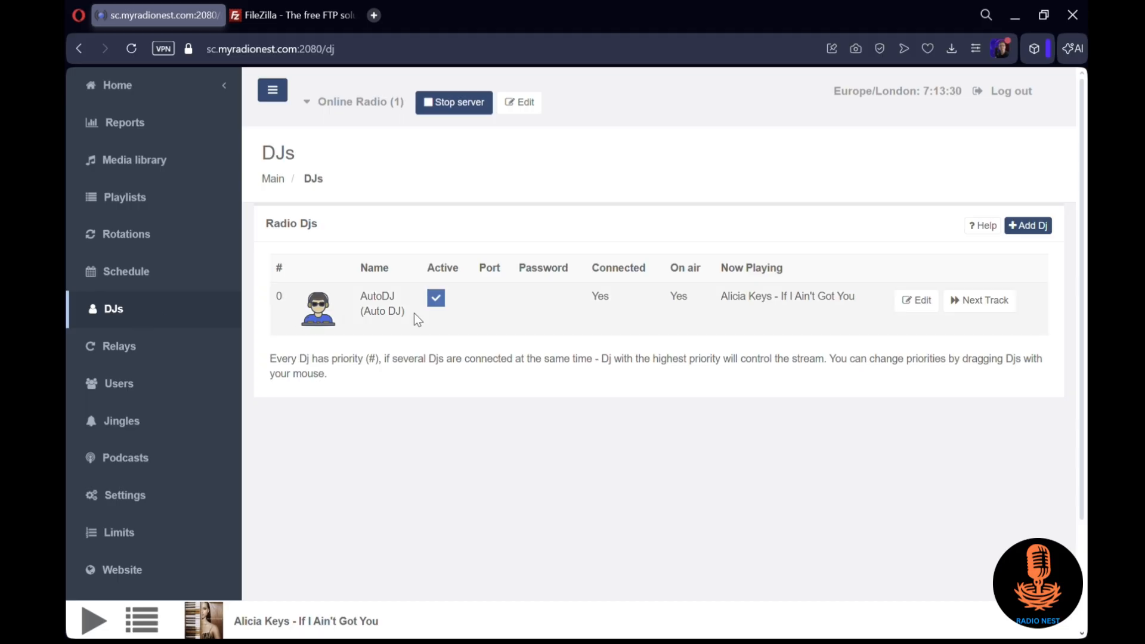
click(1028, 226)
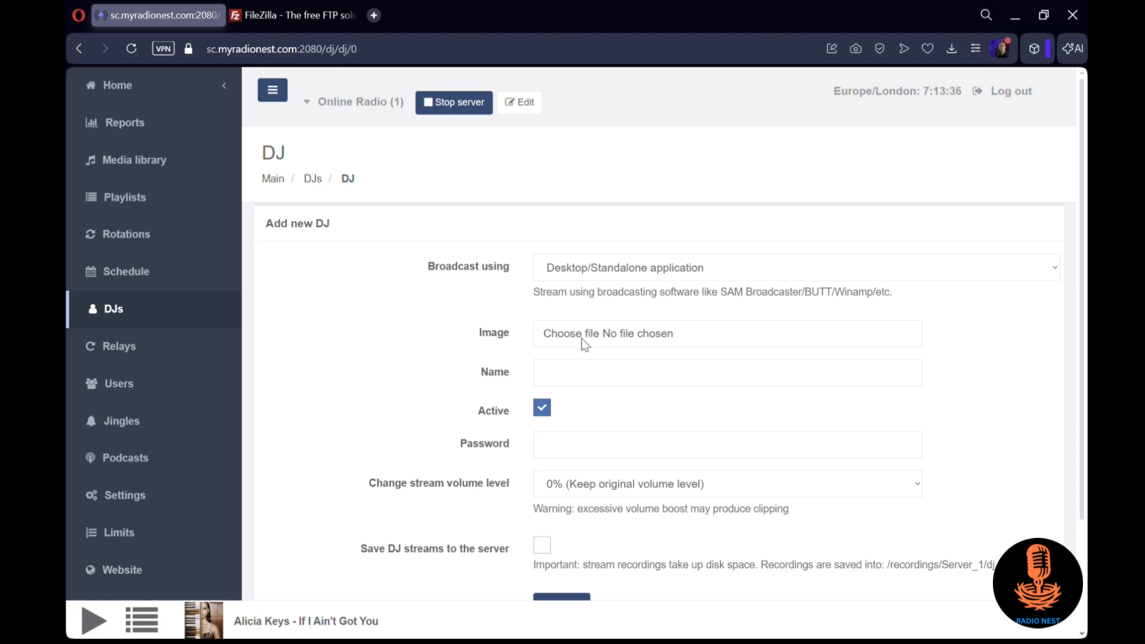
click(604, 371)
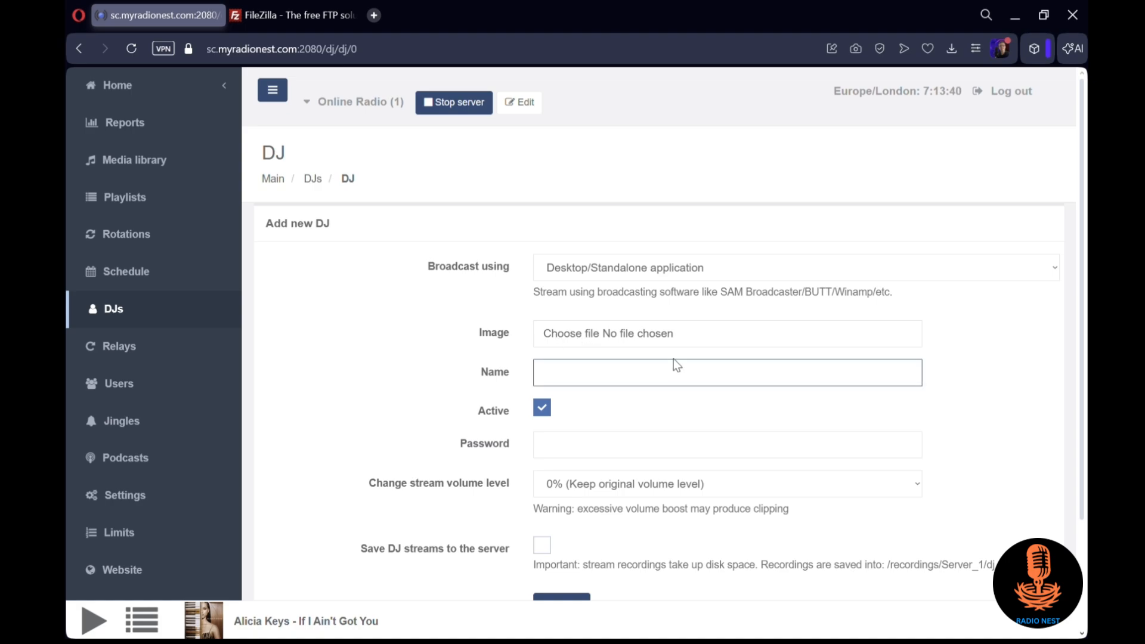
click(600, 451)
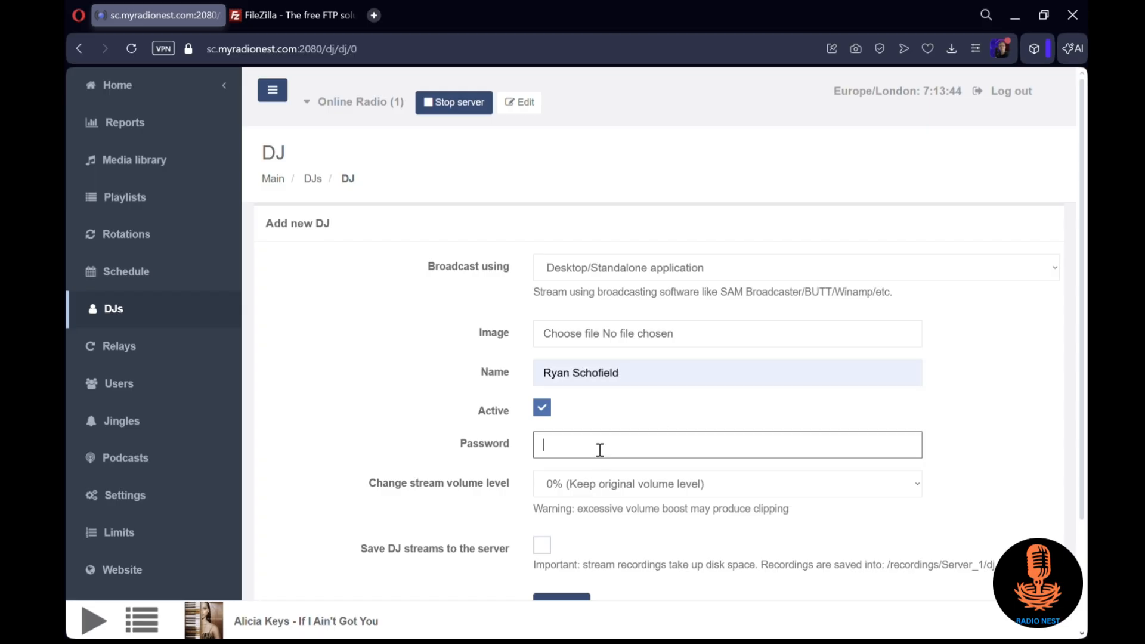
text(1234)
scroll(600, 450, down, 3)
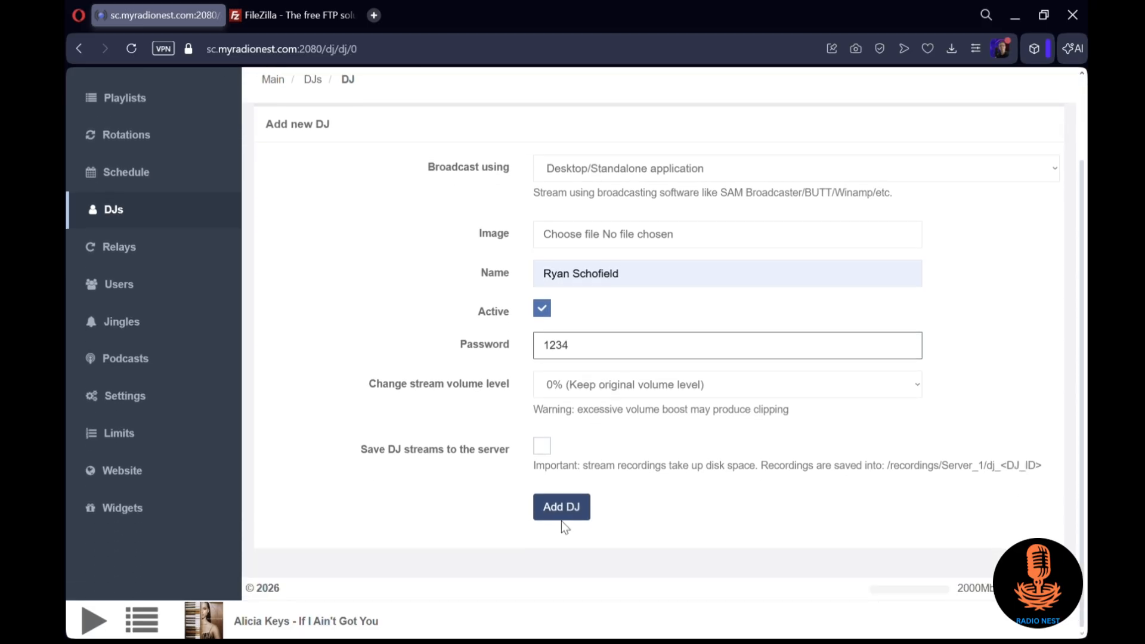
click(566, 514)
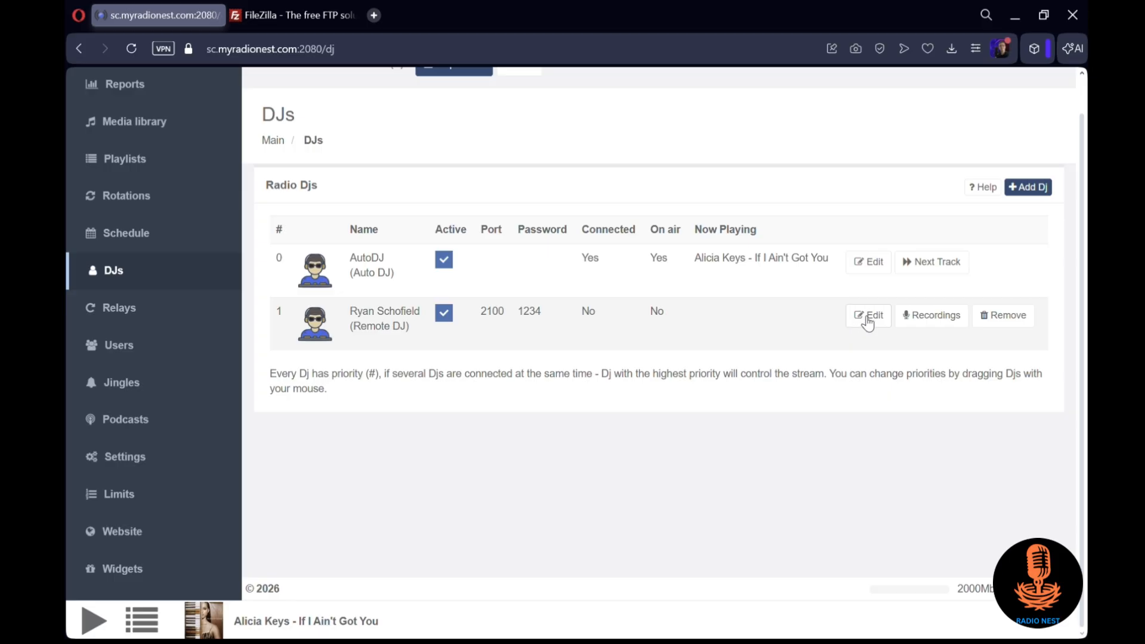
Open the newly added DJ for editing and examine the connection parameters for the supported broadcasting programs
click(863, 317)
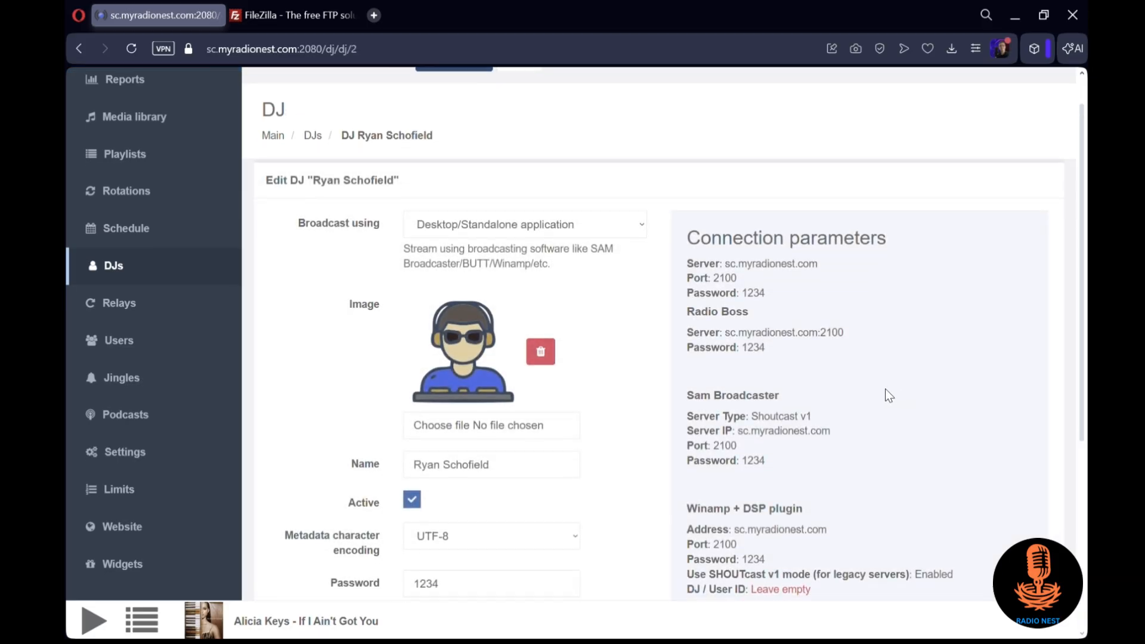
scroll(889, 395, down, 1)
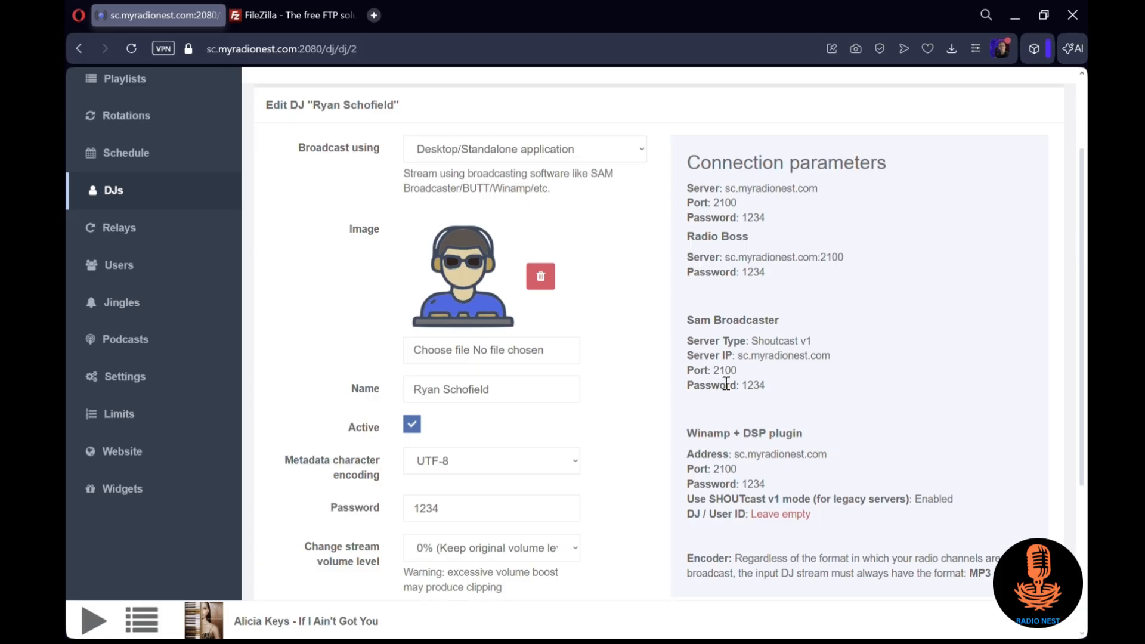
scroll(256, 313, up, 2)
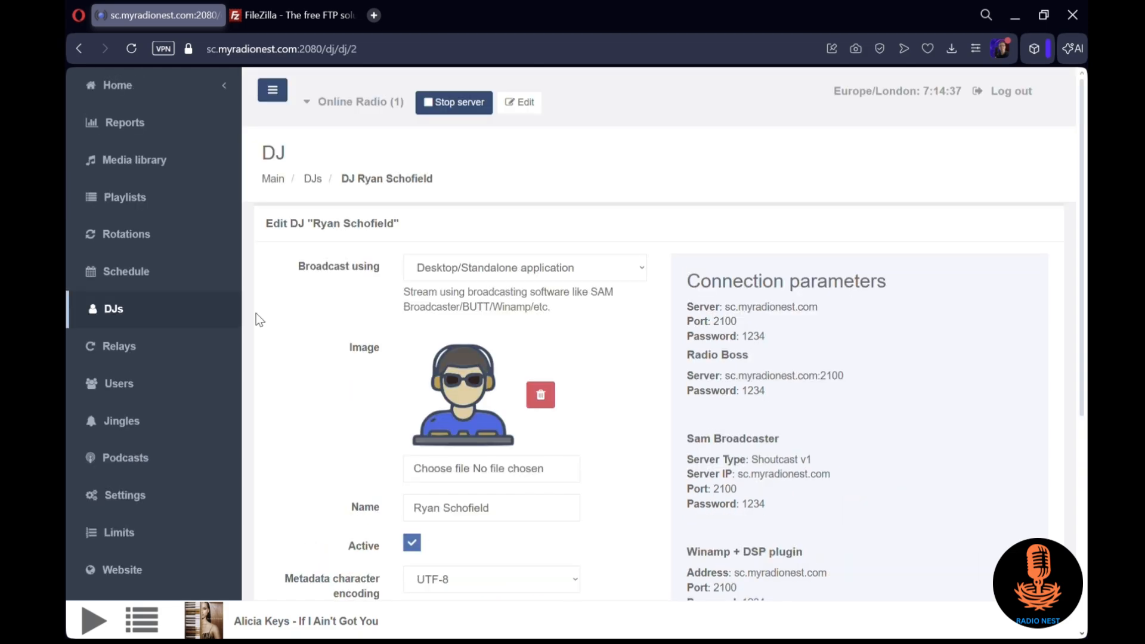
Open a blank new relay form and examine its name and relay server stream URL fields
click(190, 348)
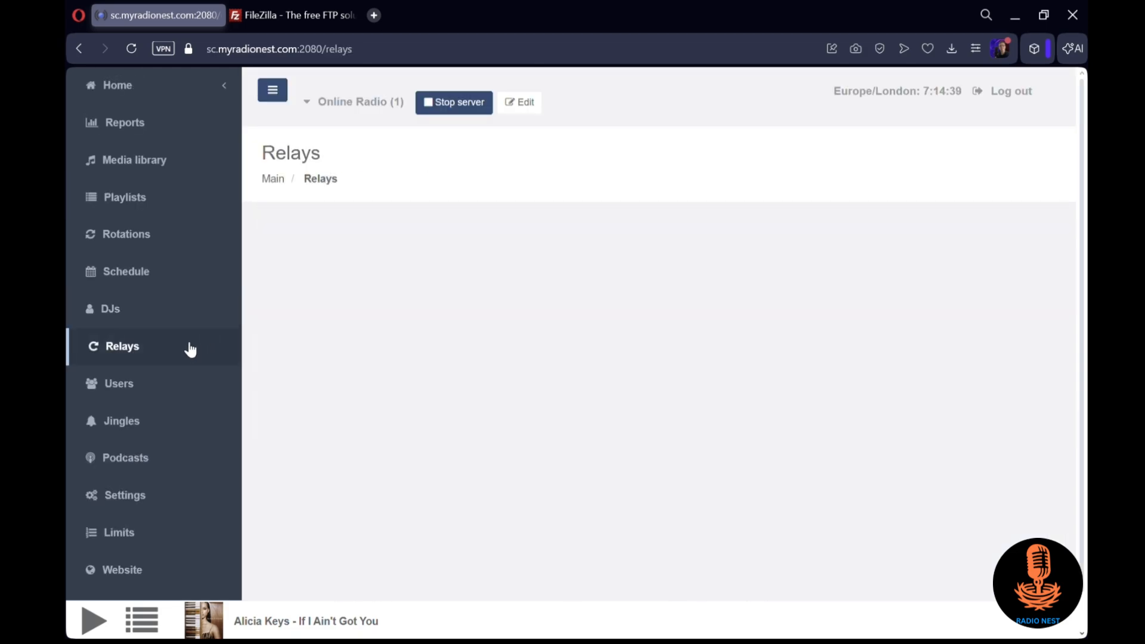
click(1040, 232)
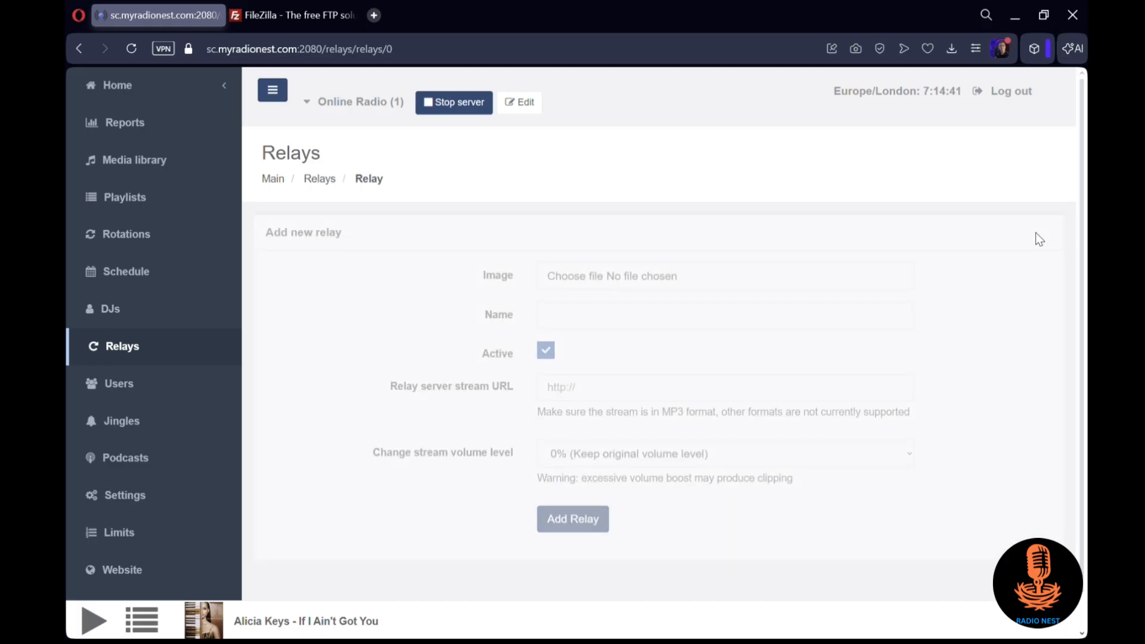
click(643, 308)
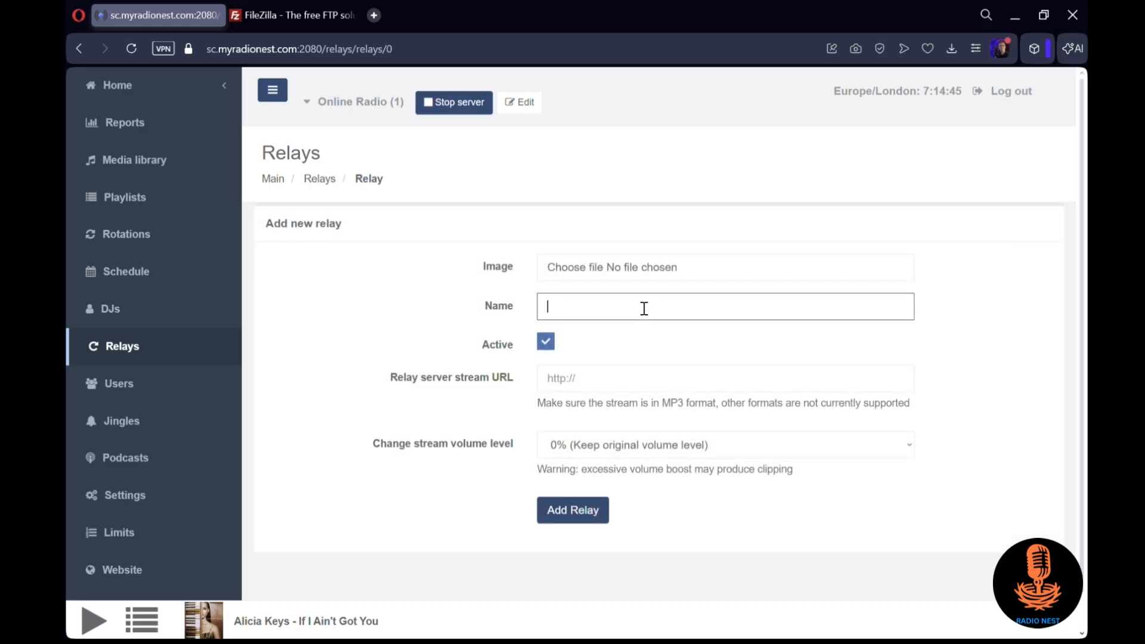
click(576, 385)
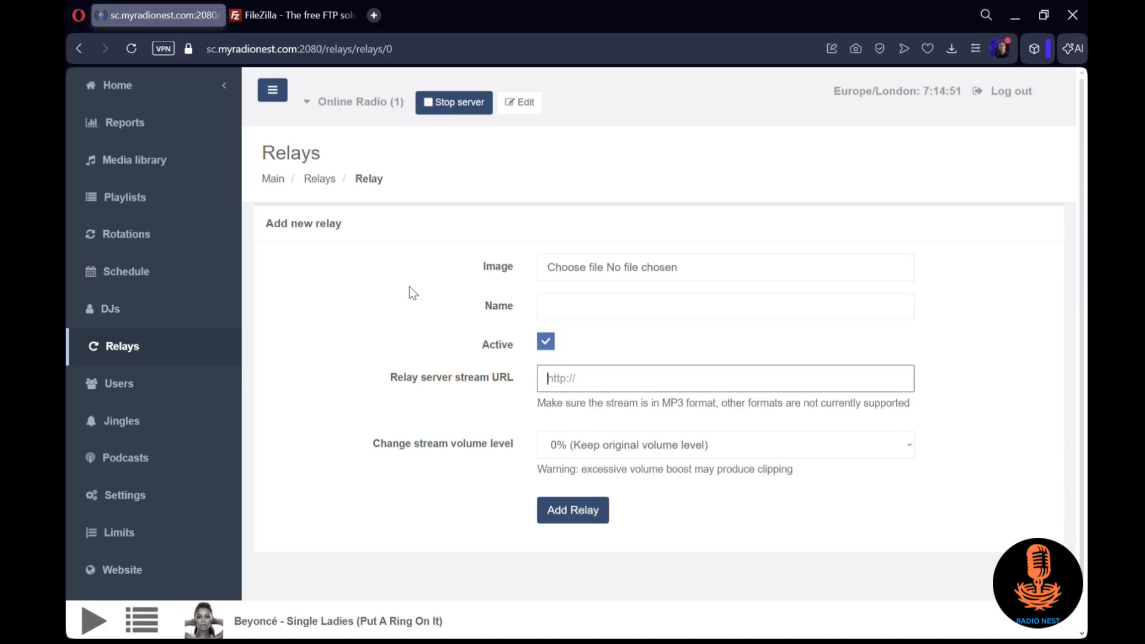
Start a new schedule event named "Test", set to repeating and to start a relay
click(160, 270)
click(948, 233)
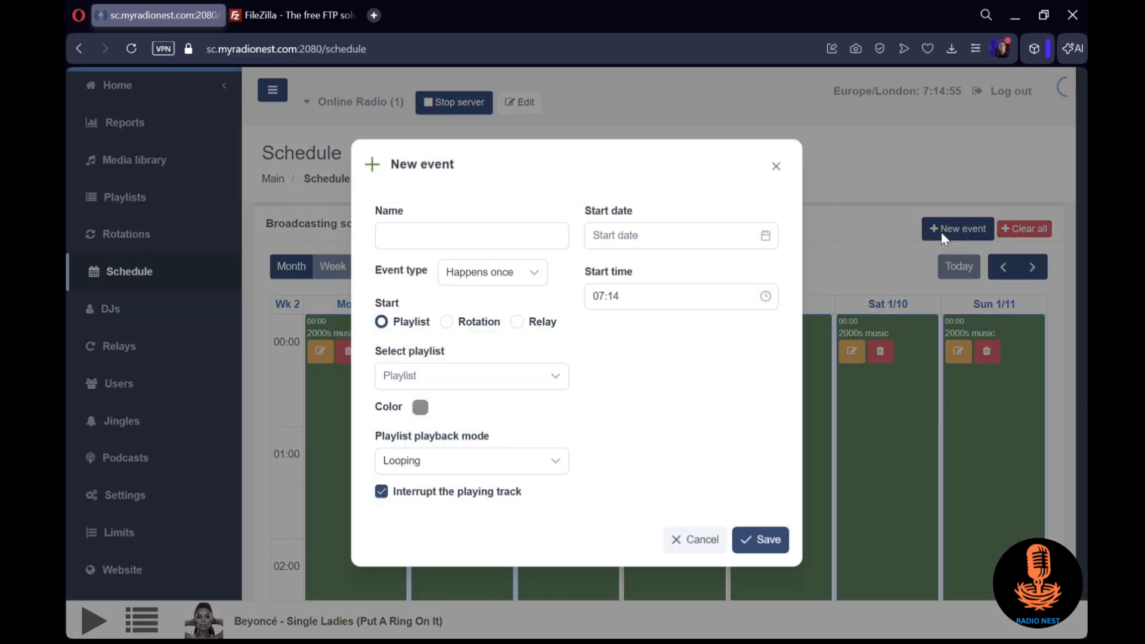
click(499, 243)
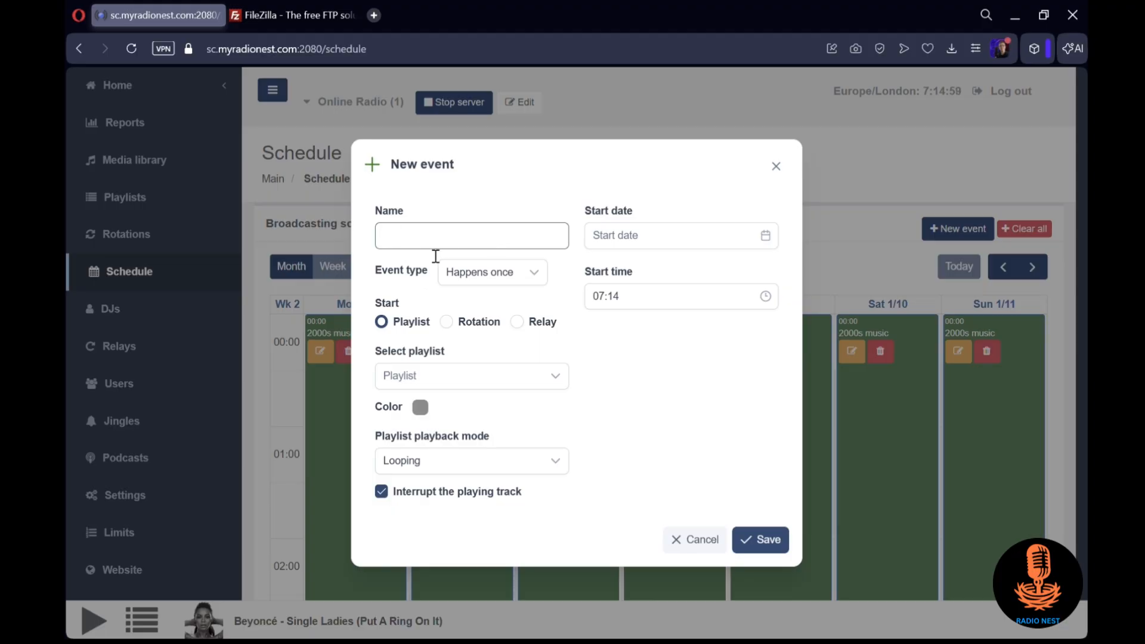
text(Test)
click(487, 271)
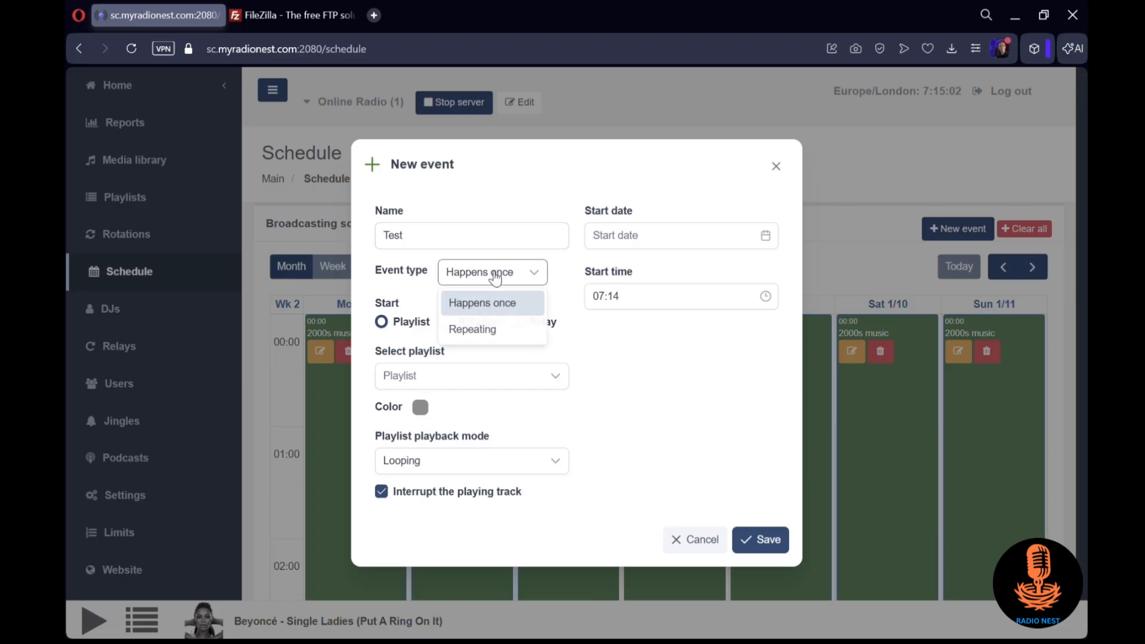
click(491, 331)
click(320, 322)
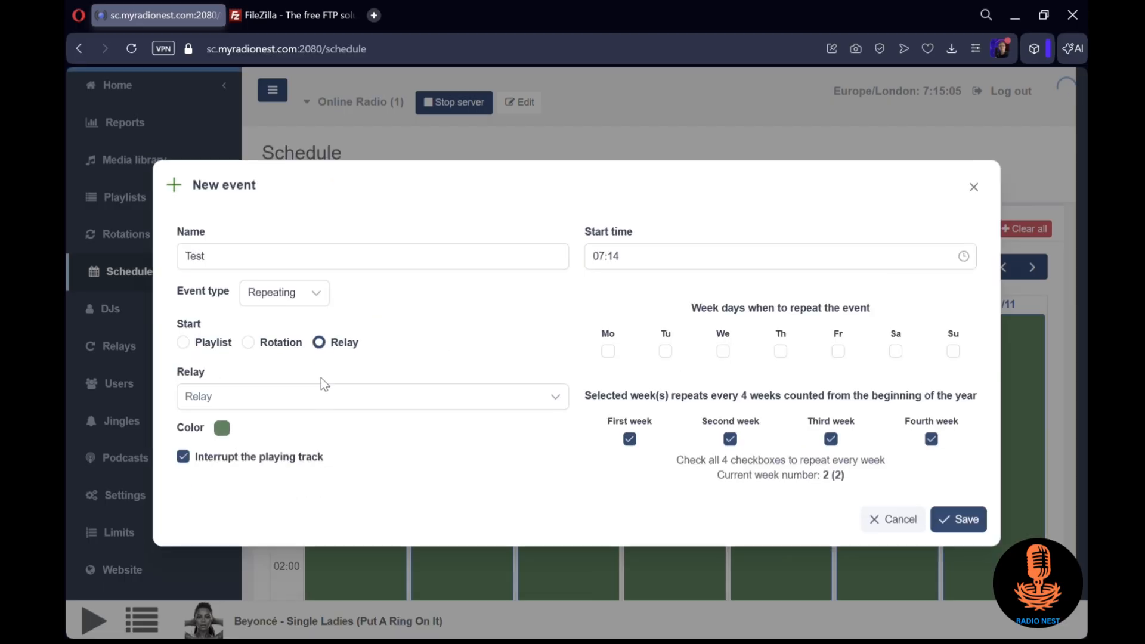
Look through the test event's relay, Monday repeat and start time options, and discard the event without saving
click(319, 399)
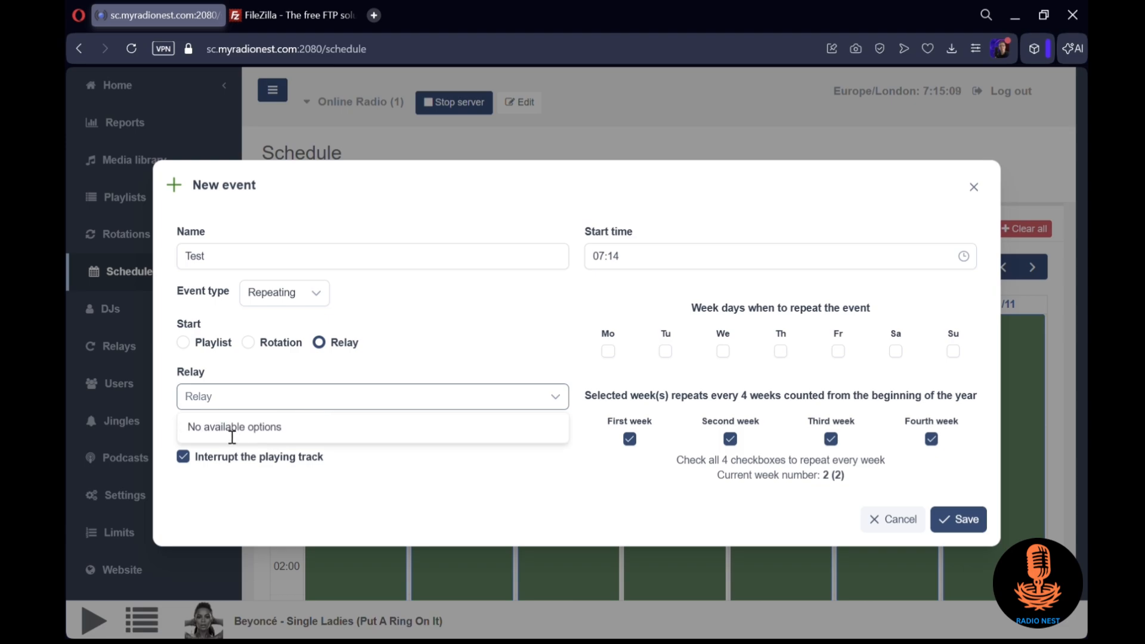
click(425, 406)
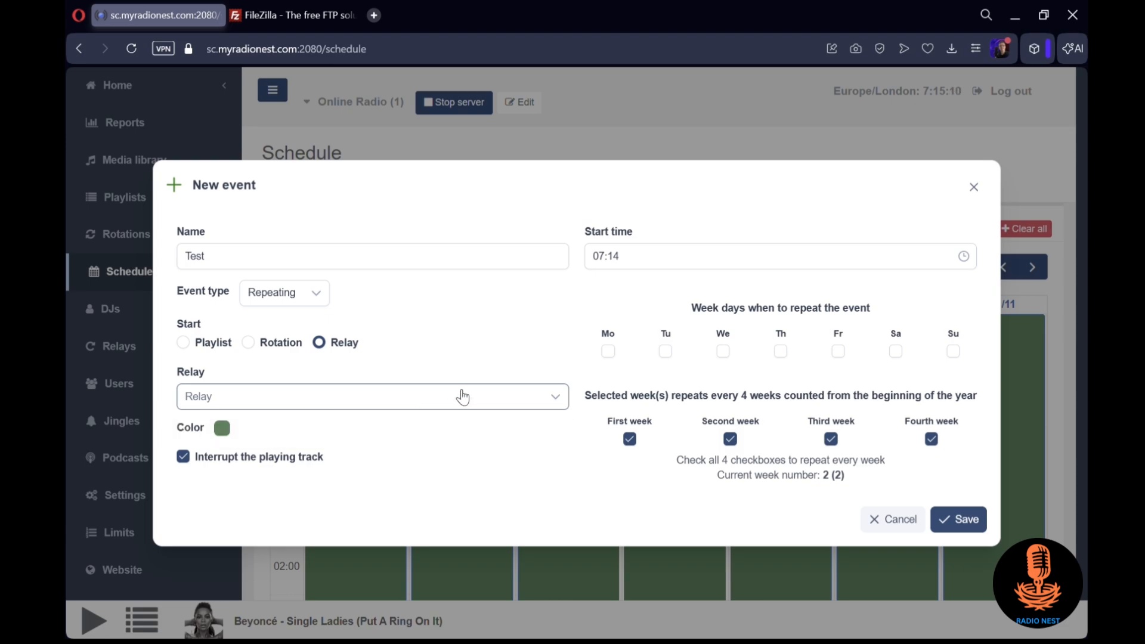
click(609, 351)
click(623, 262)
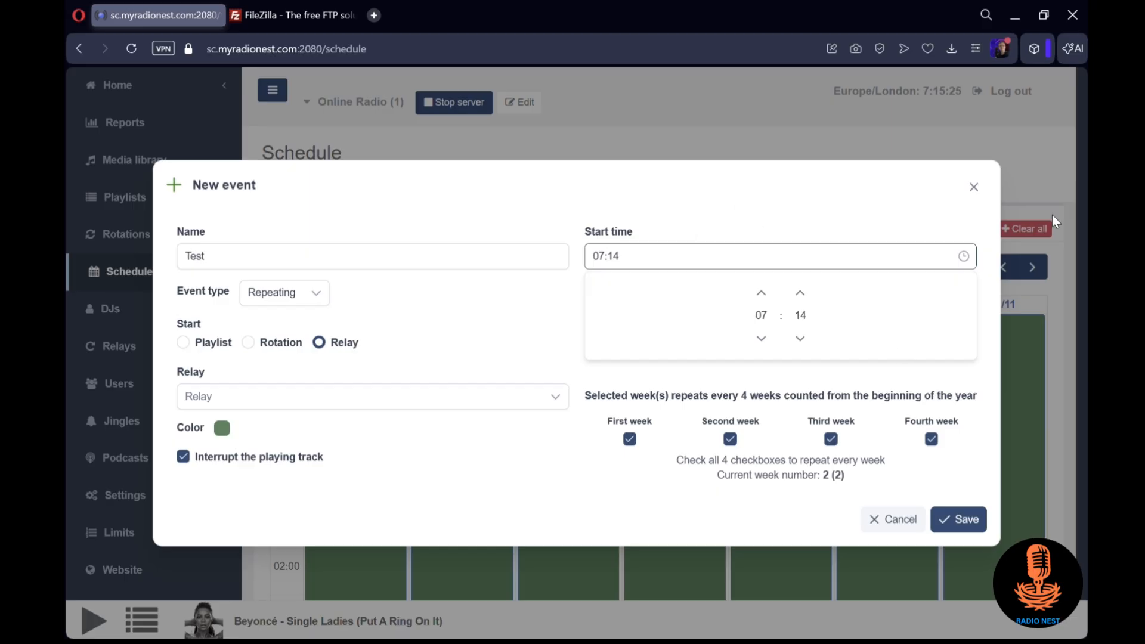
click(975, 187)
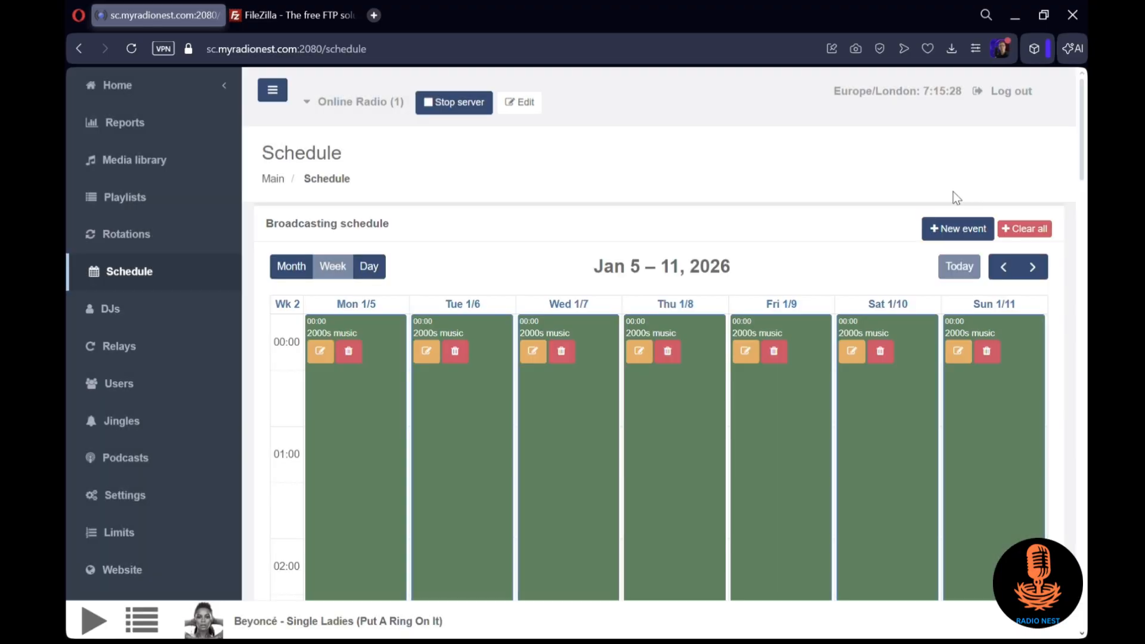